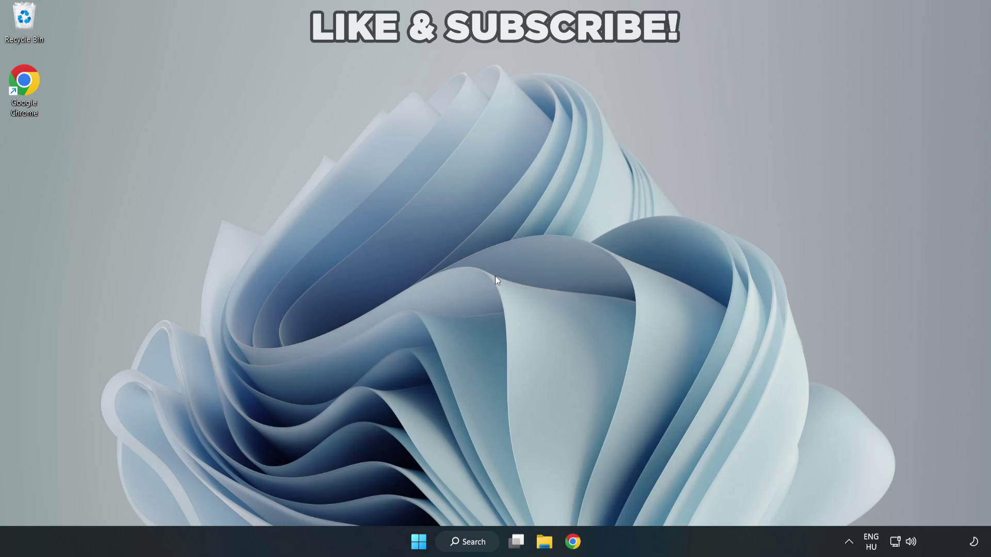
# Search Windows for 'device manager' and open Device Manager.
pyautogui.click(473, 542)
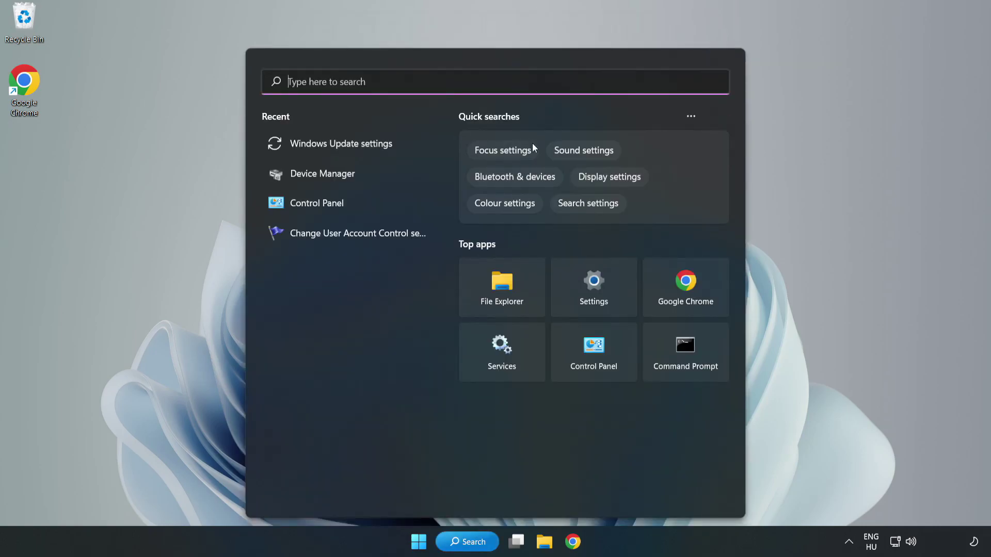
pyautogui.write('de')
pyautogui.write('vice m')
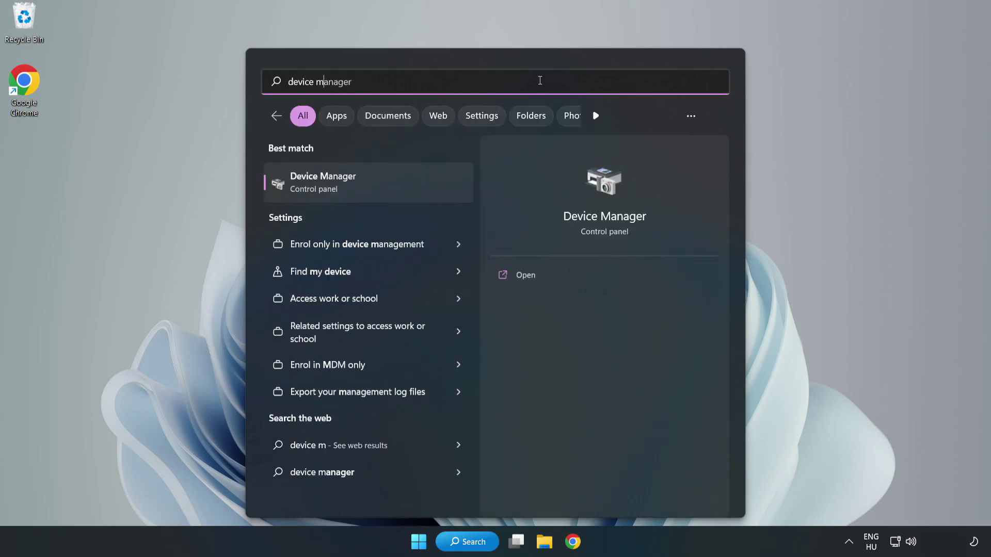
pyautogui.write('anager')
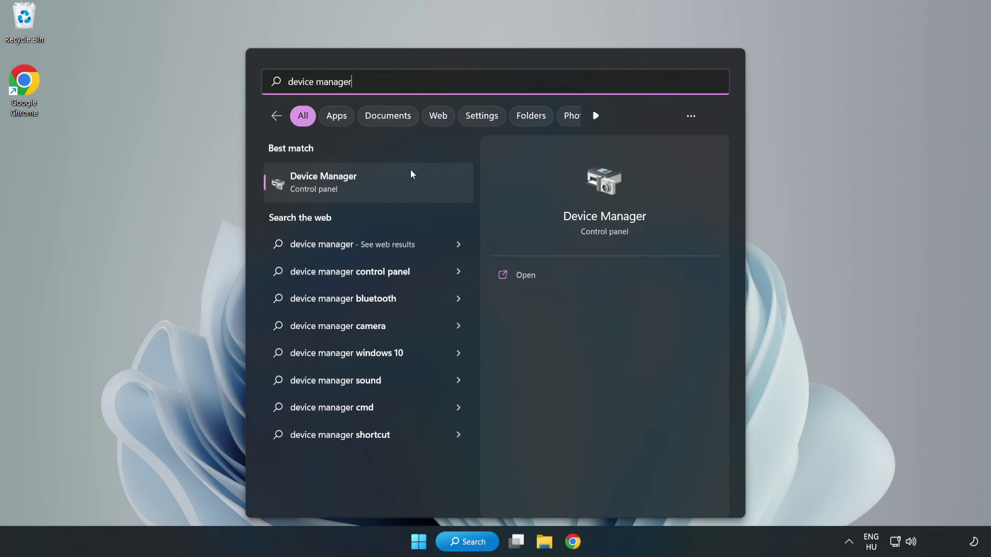
pyautogui.click(367, 191)
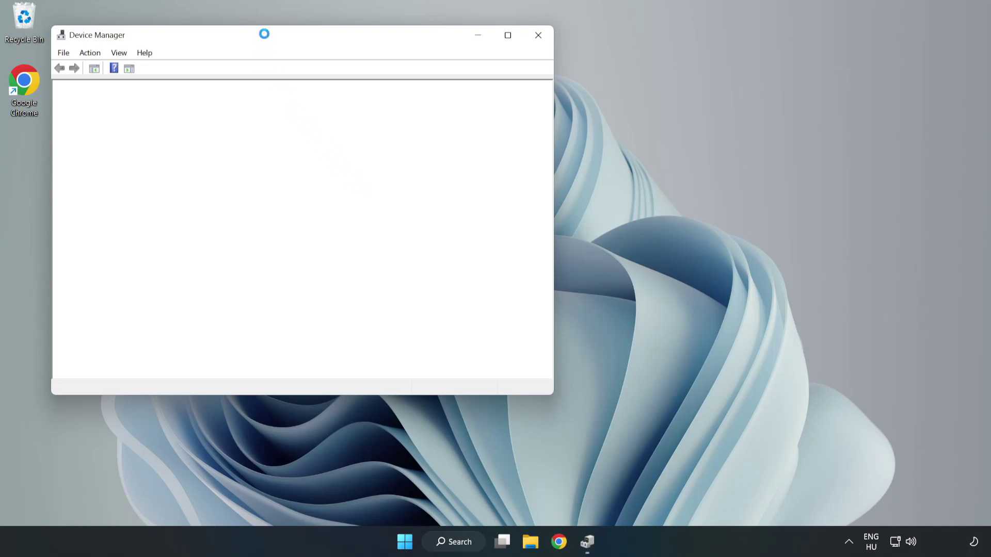
# Auto-search drivers for VMware SVGA 3D, confirm the best is installed, then close Device Manager.
pyautogui.moveTo(266, 36); pyautogui.dragTo(442, 89)
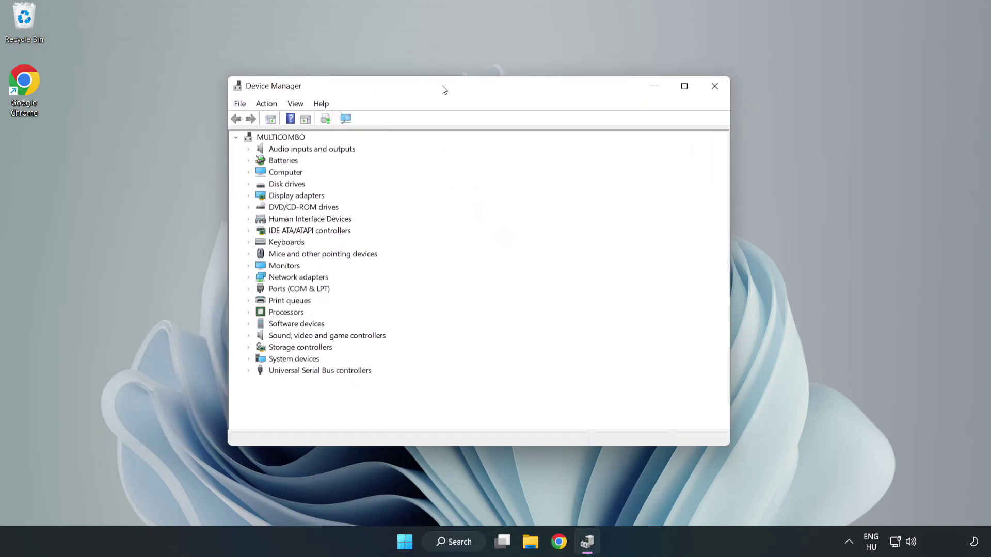
pyautogui.click(265, 197)
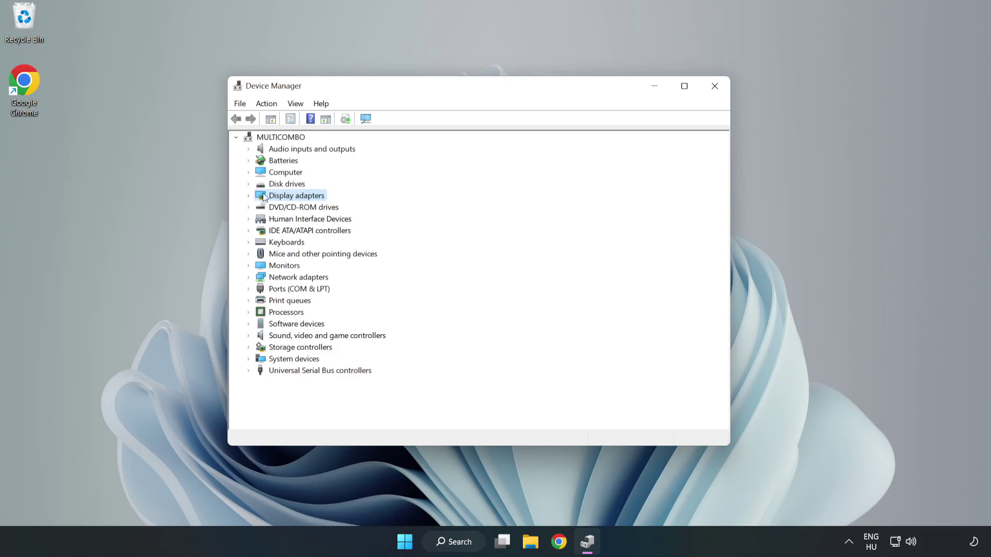
pyautogui.click(248, 196)
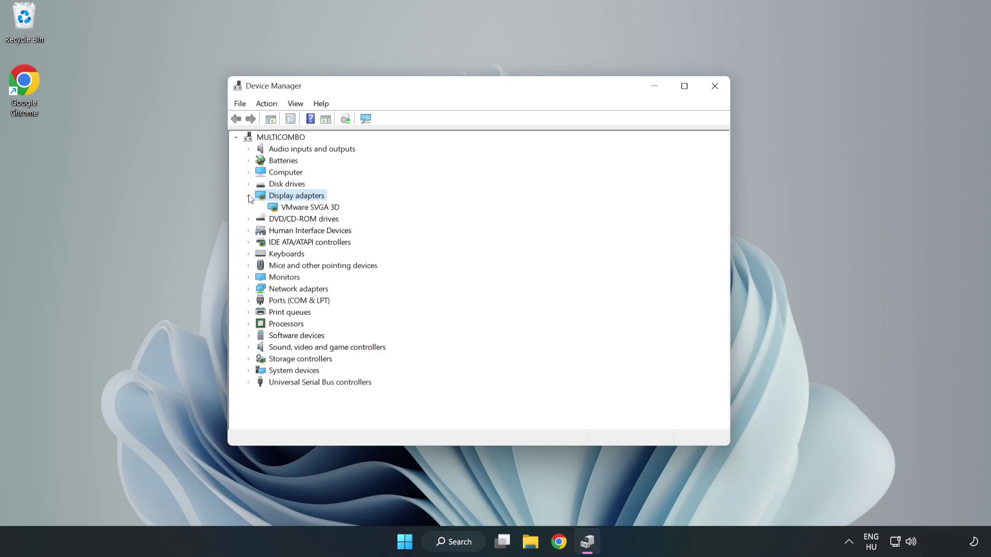
pyautogui.click(310, 208)
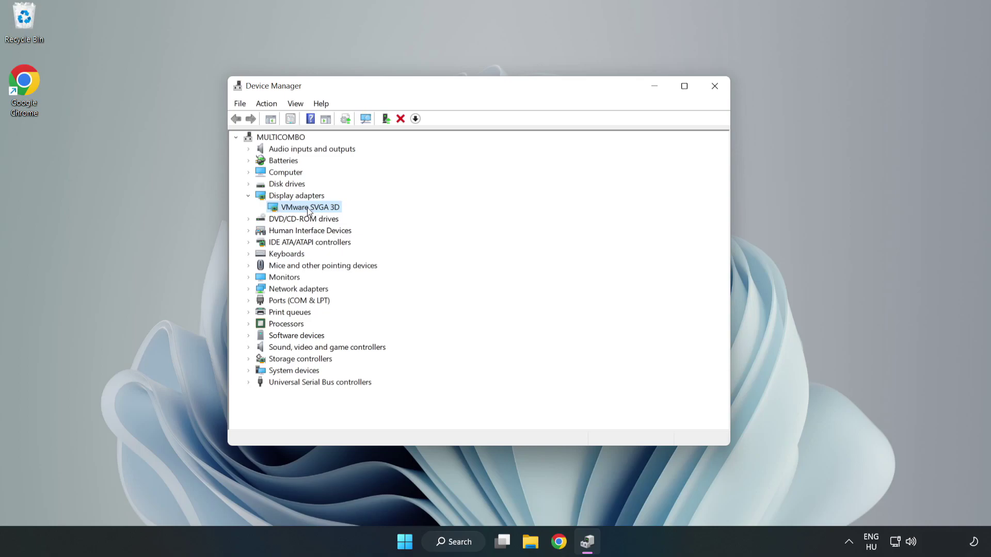
pyautogui.rightClick(307, 208)
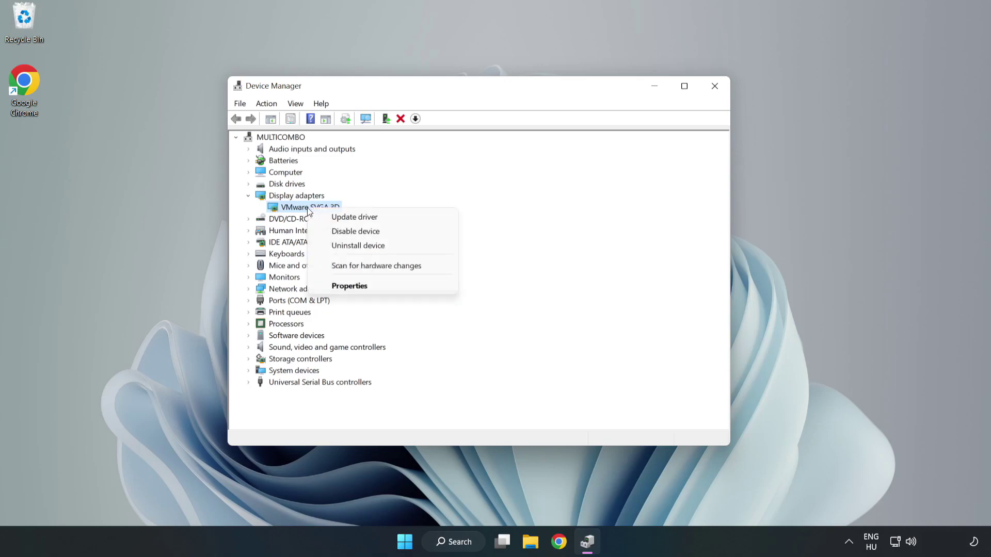
pyautogui.click(385, 223)
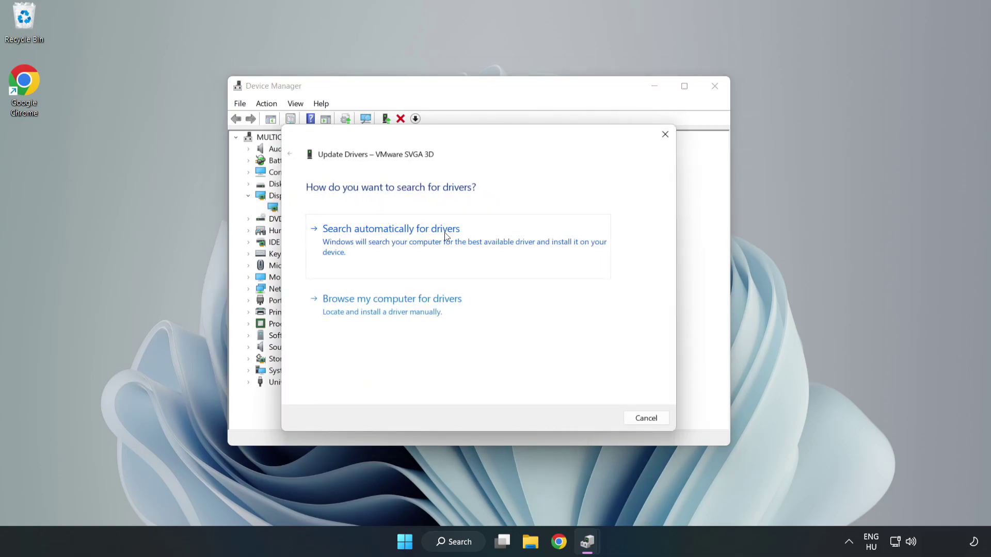
pyautogui.click(394, 242)
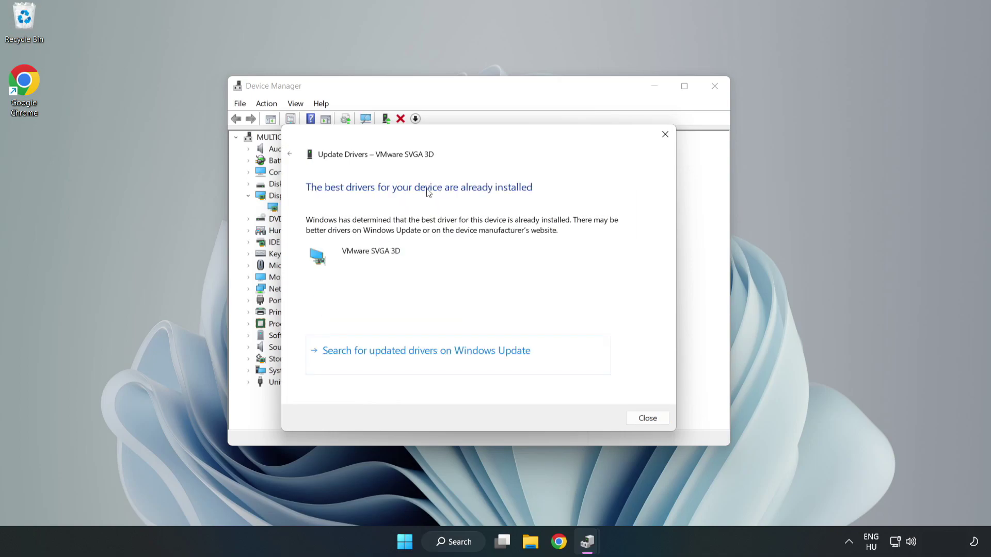
pyautogui.click(647, 420)
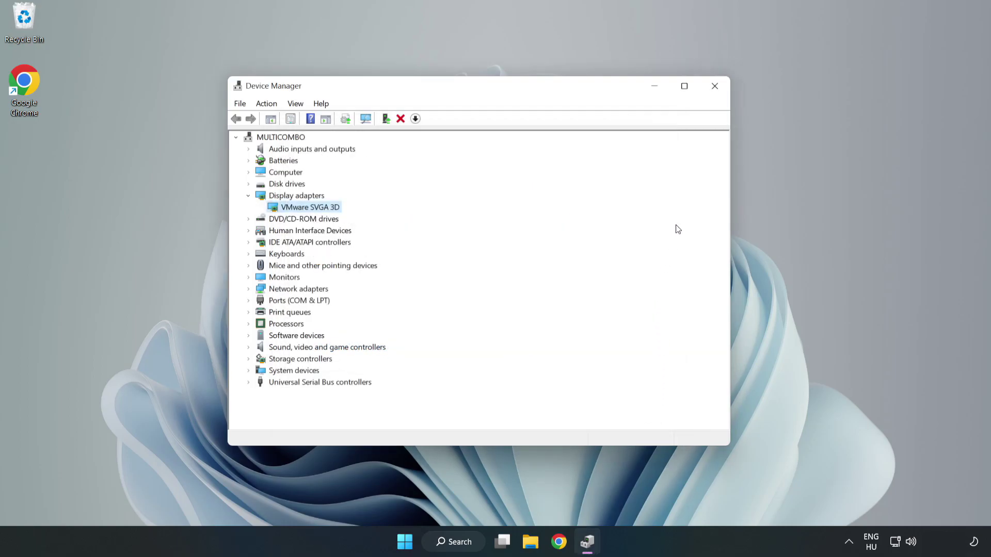
pyautogui.click(714, 86)
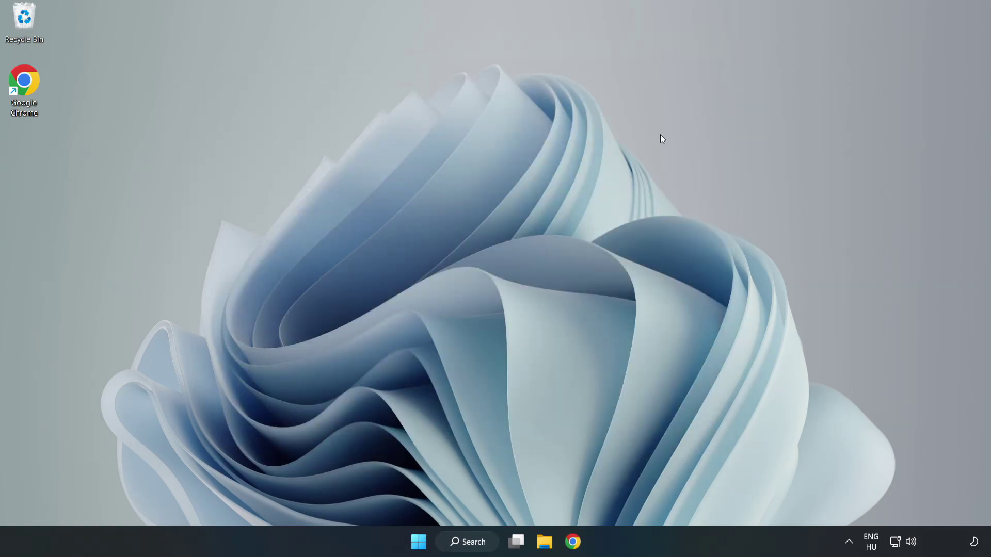
# Open Windows Update settings from Search, maximize the window, and check for updates.
pyautogui.click(463, 542)
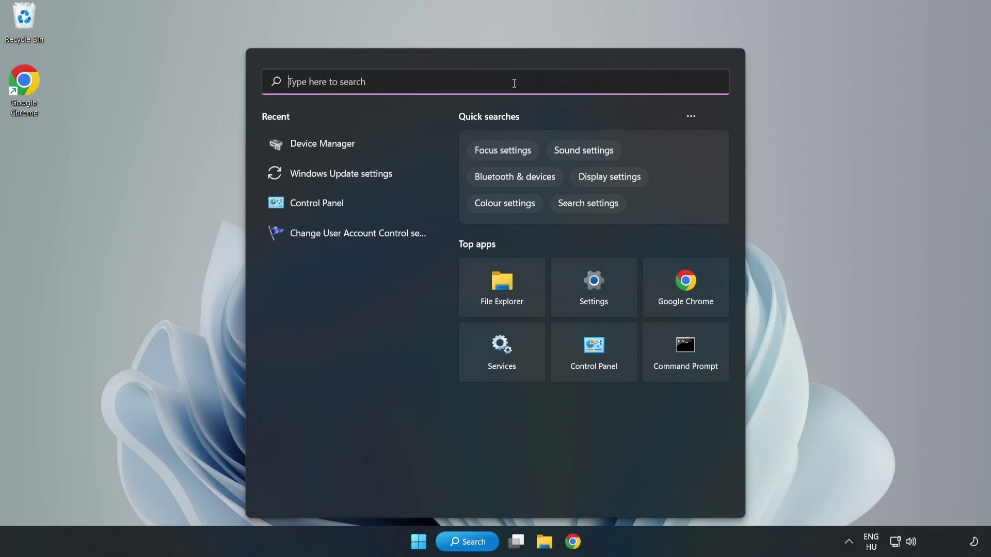
pyautogui.write('upda')
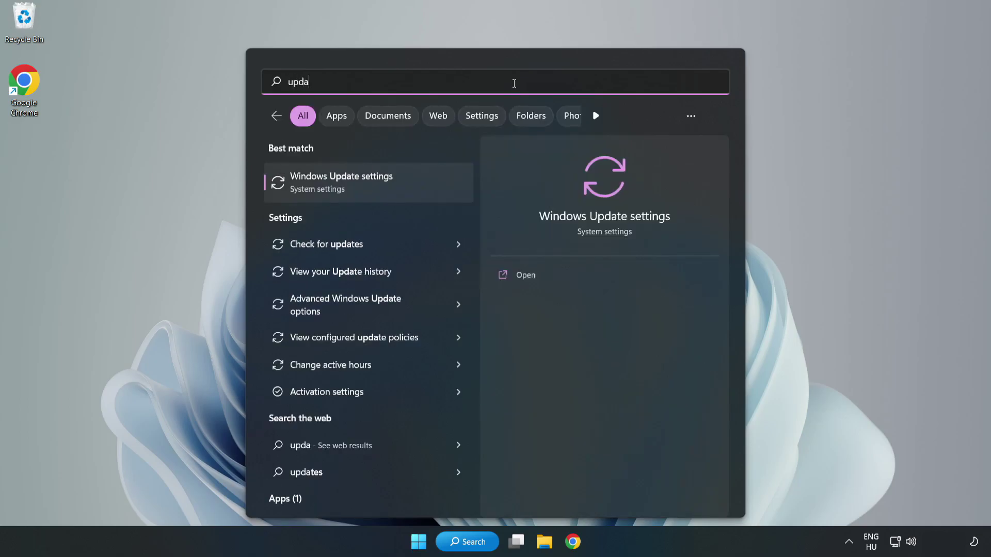
pyautogui.write('tes')
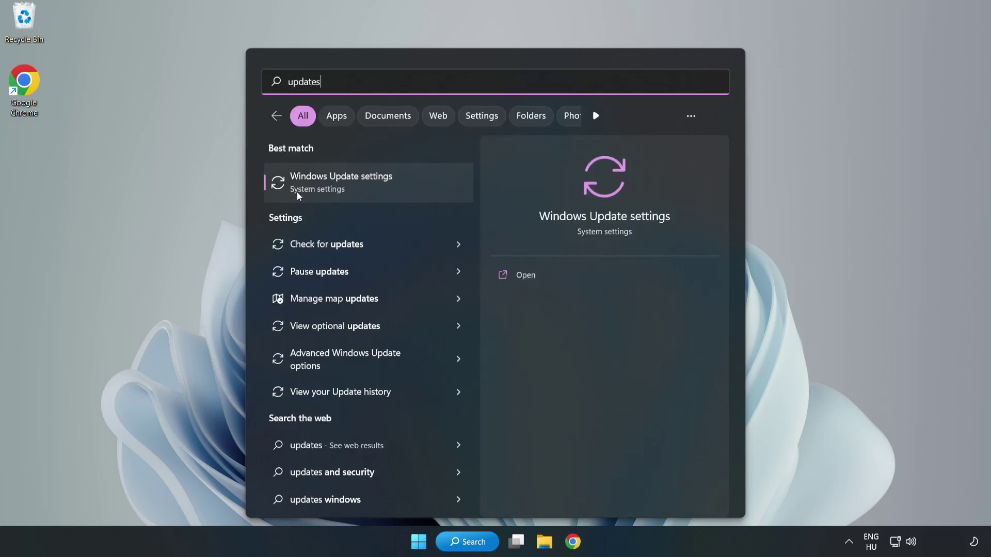
pyautogui.click(352, 183)
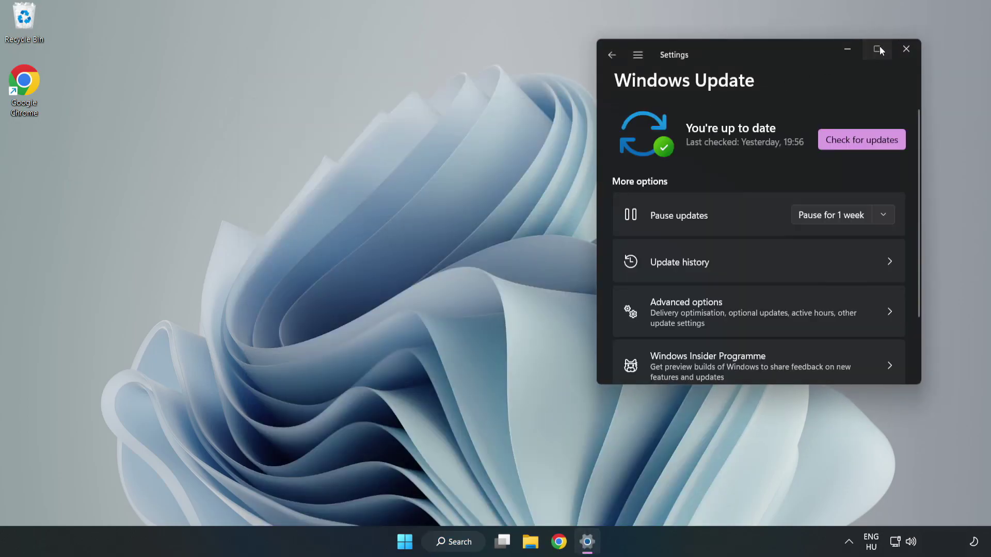
pyautogui.click(879, 46)
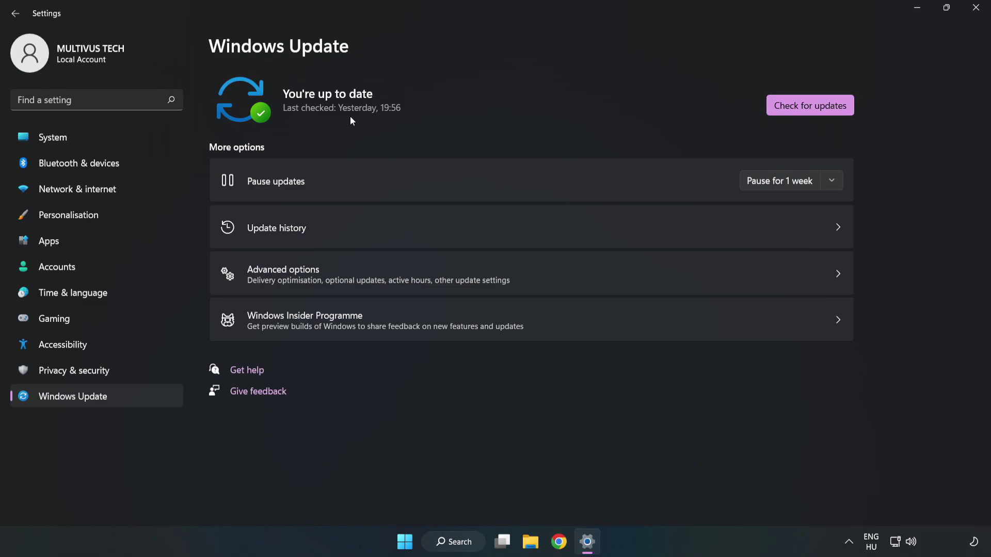
pyautogui.click(814, 107)
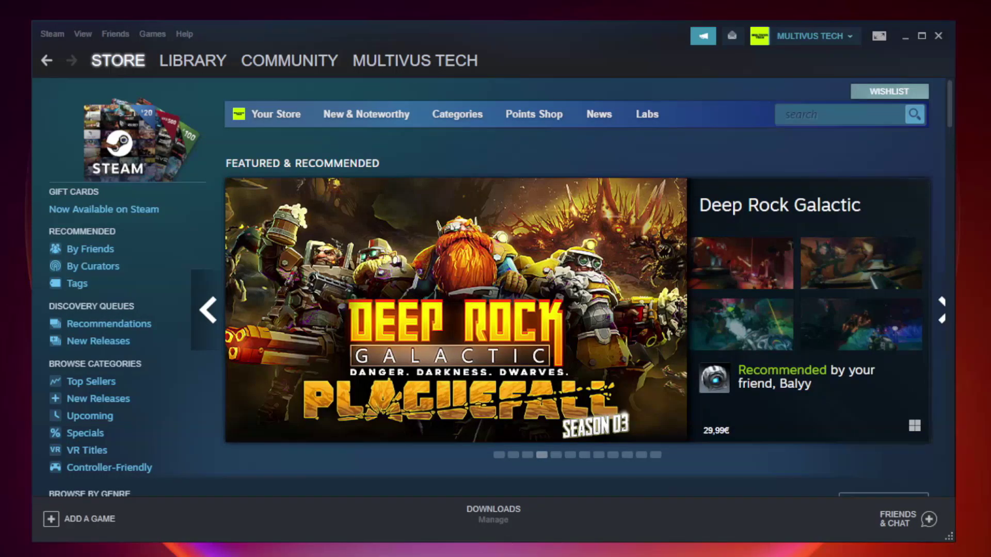
pyautogui.moveTo(193, 60)
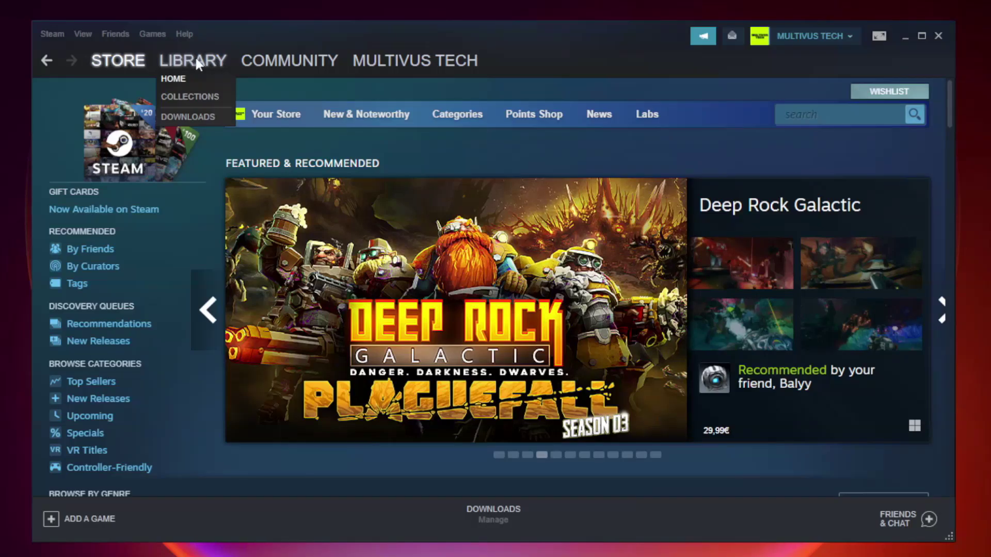
# Verify integrity of Unturned's game files from its Steam Properties, Local Files section.
pyautogui.click(200, 66)
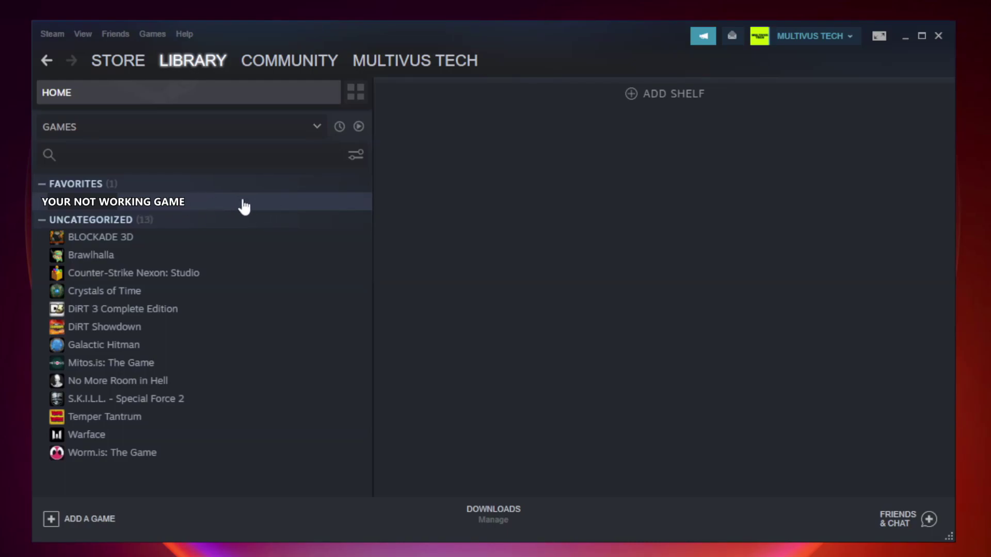
pyautogui.rightClick(215, 204)
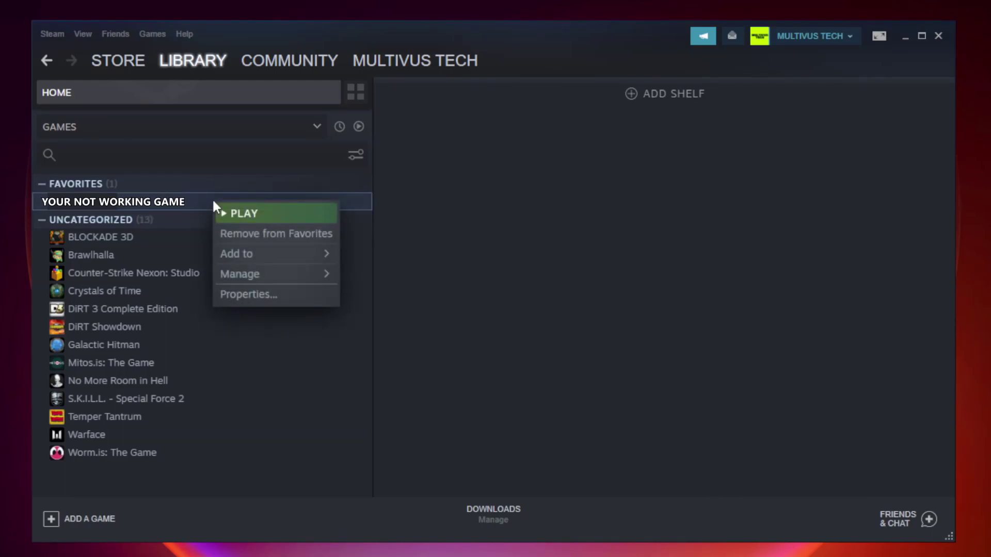
pyautogui.click(272, 294)
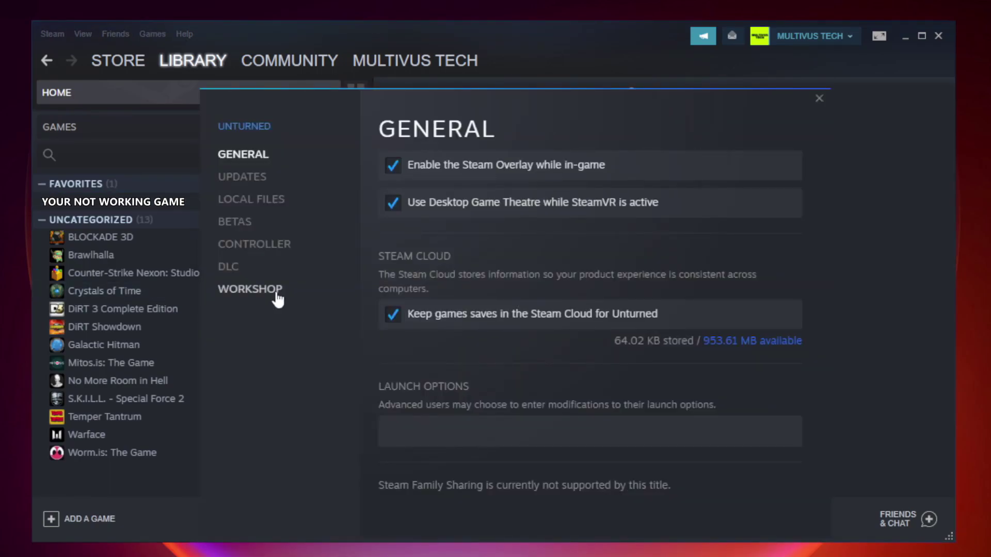
pyautogui.click(263, 206)
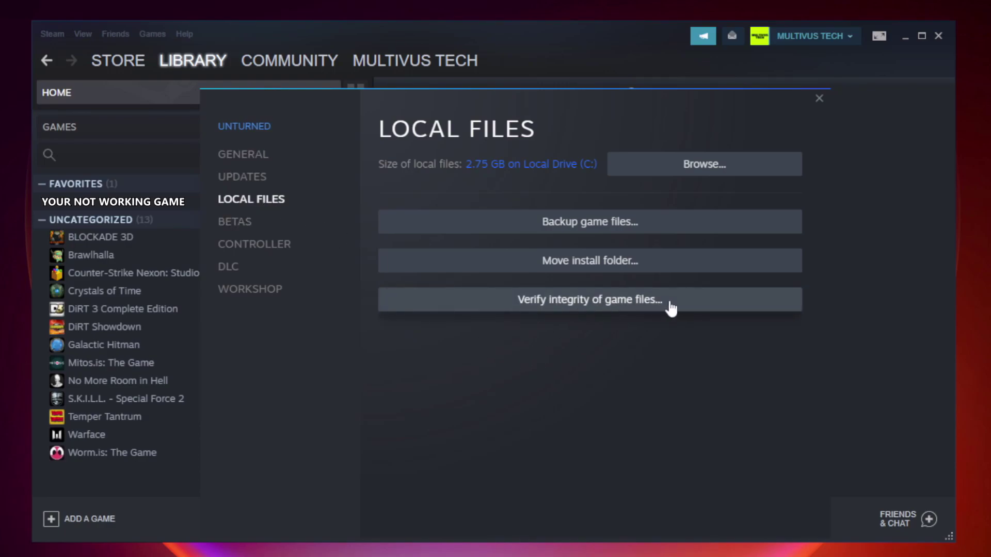
pyautogui.click(598, 307)
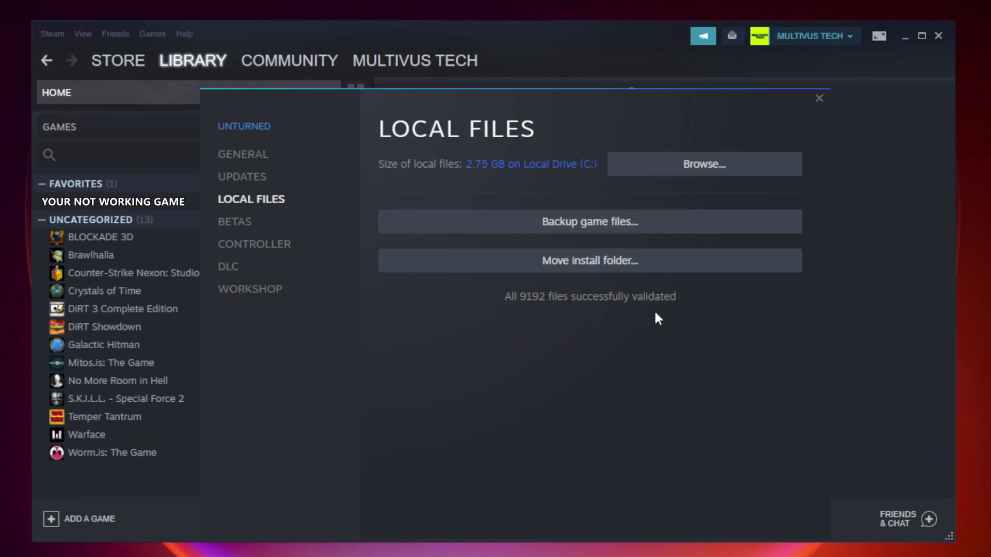
# From the game's install folder, open the YOUR NOT WORKING GAME shortcut's Properties.
pyautogui.click(709, 178)
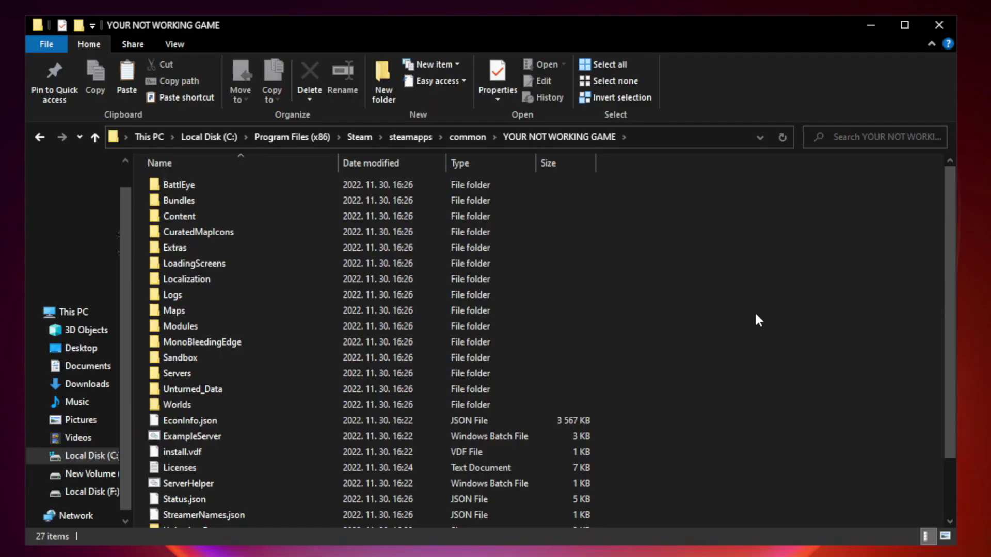
pyautogui.moveTo(951, 271); pyautogui.dragTo(951, 356)
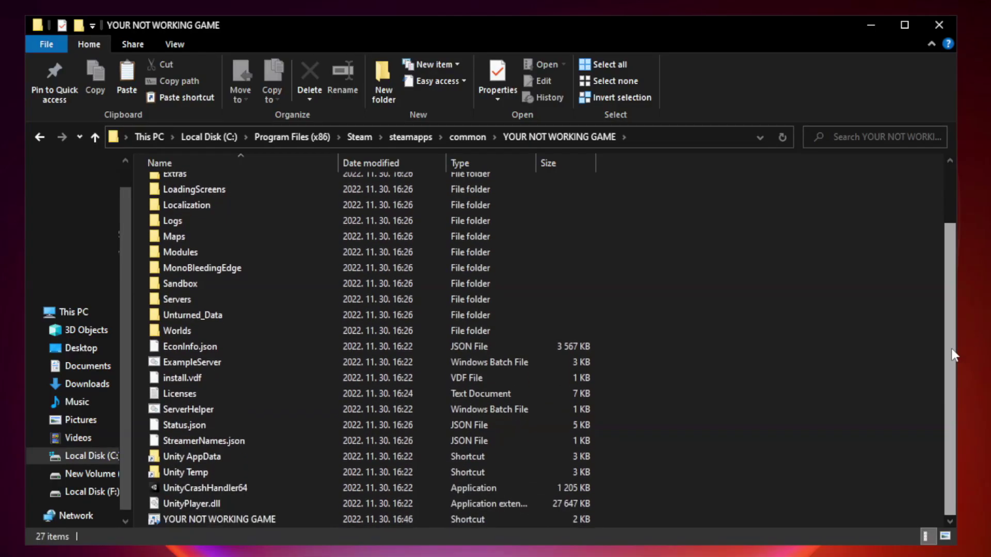
pyautogui.click(394, 519)
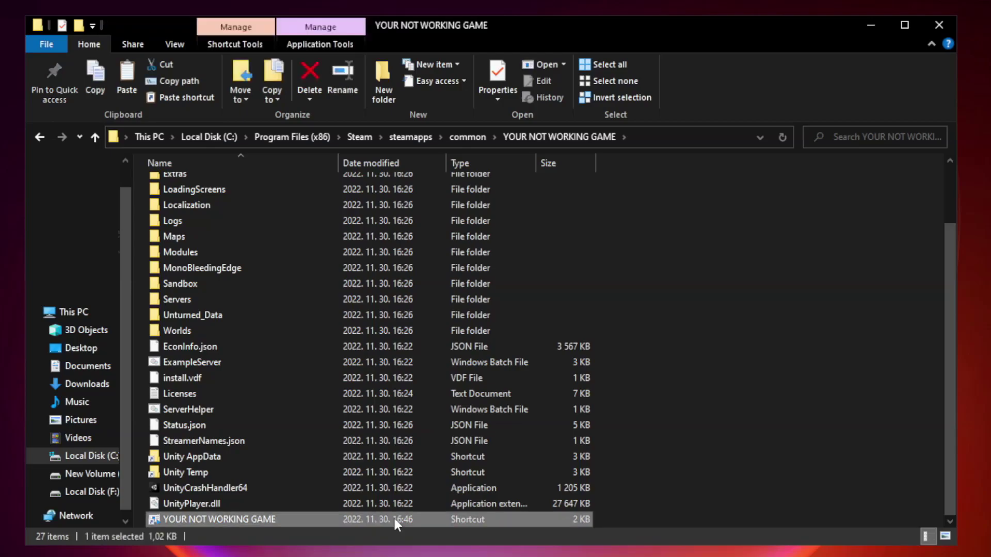
pyautogui.rightClick(335, 516)
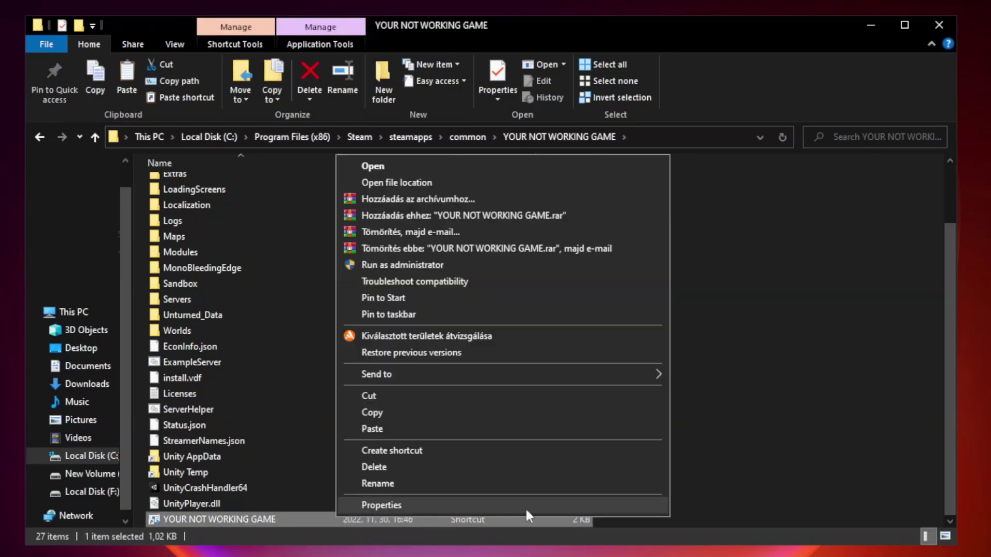
pyautogui.click(498, 505)
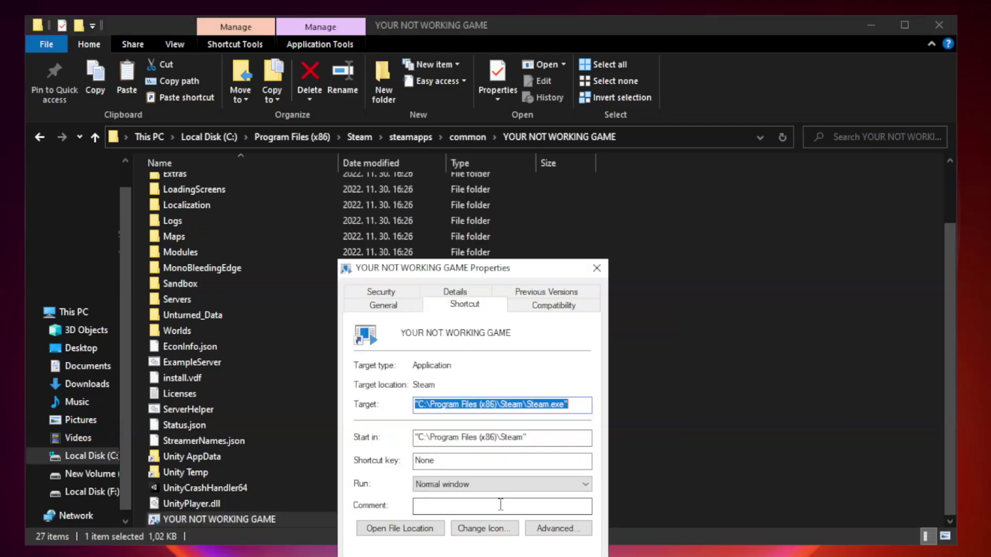
pyautogui.moveTo(493, 271); pyautogui.dragTo(493, 116)
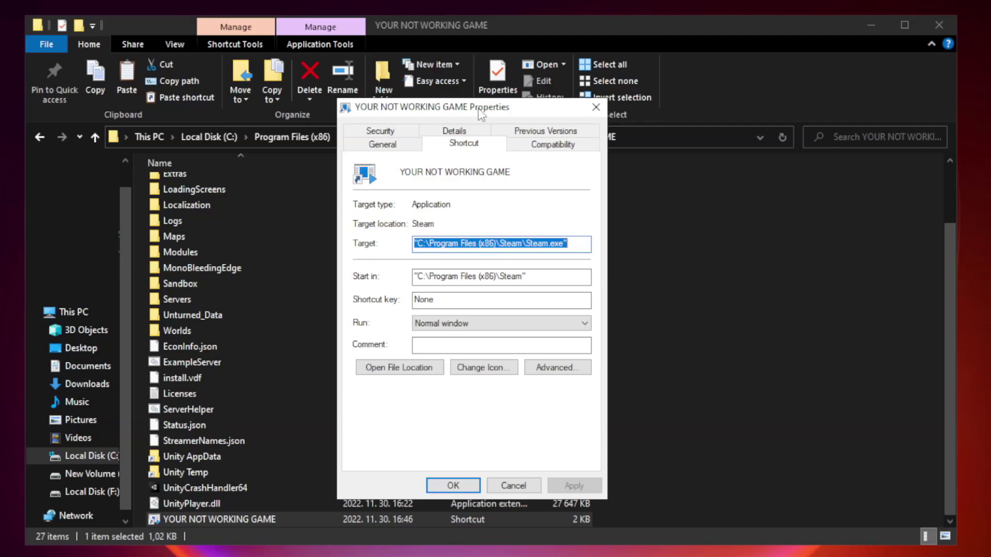
# Set Windows 8 compatibility, disable fullscreen optimizations, run as administrator, and apply.
pyautogui.click(551, 147)
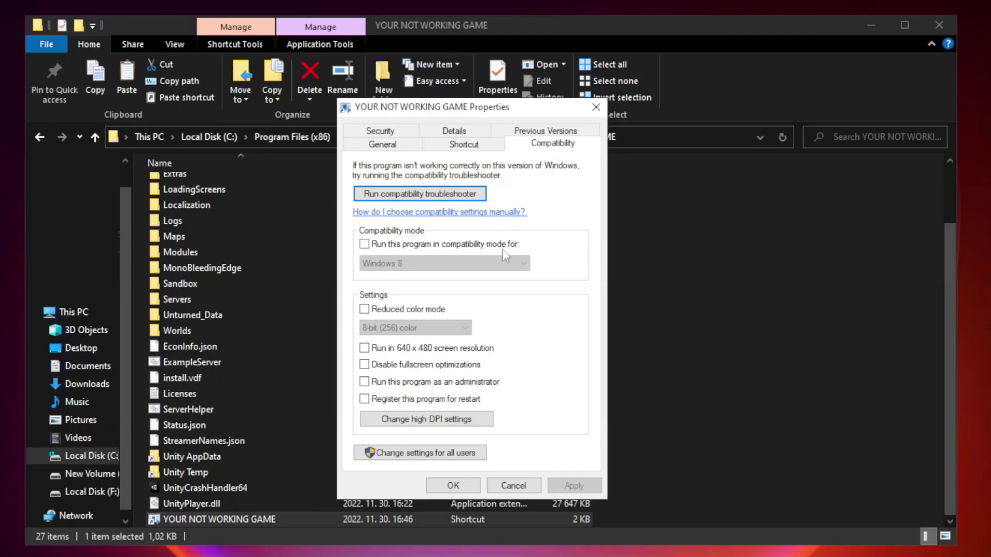
pyautogui.click(394, 245)
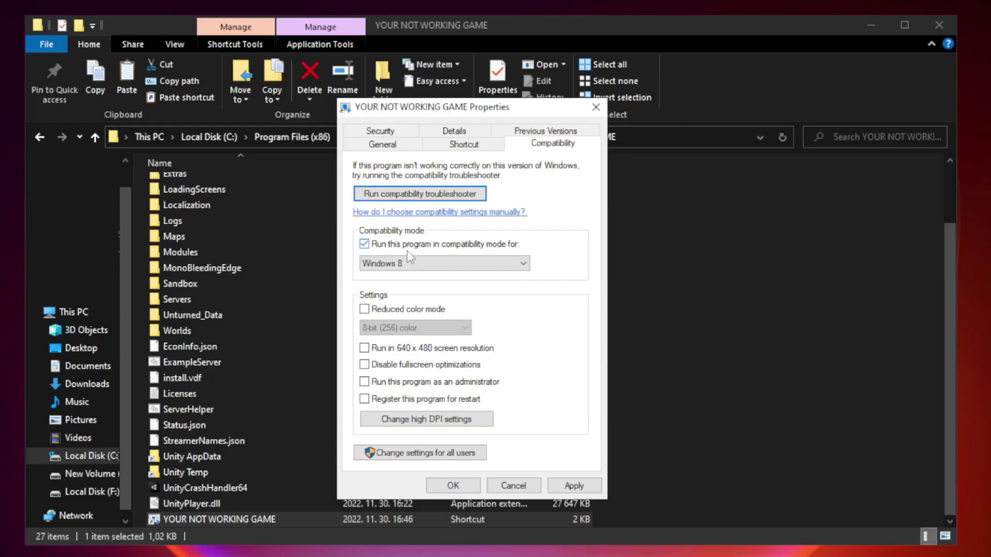
pyautogui.click(443, 265)
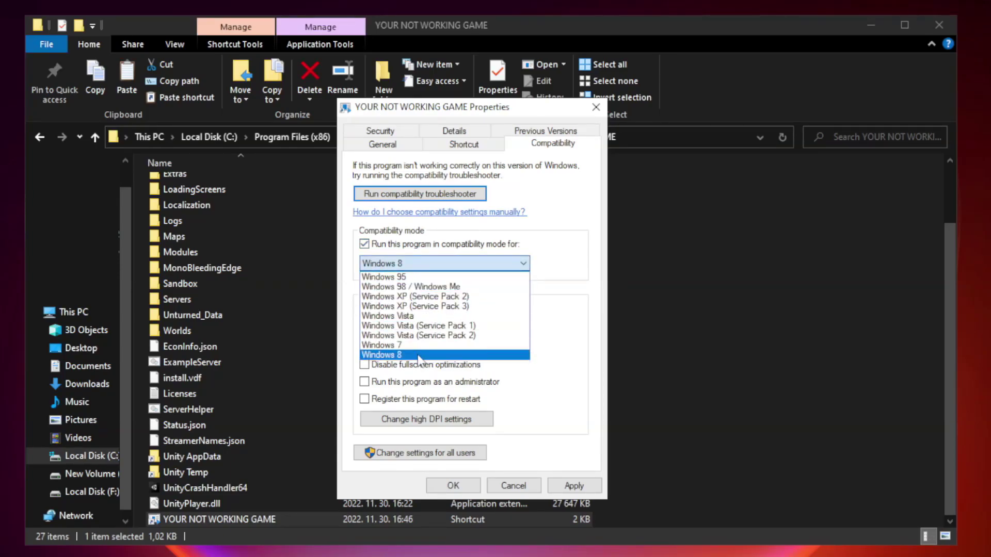
pyautogui.click(418, 355)
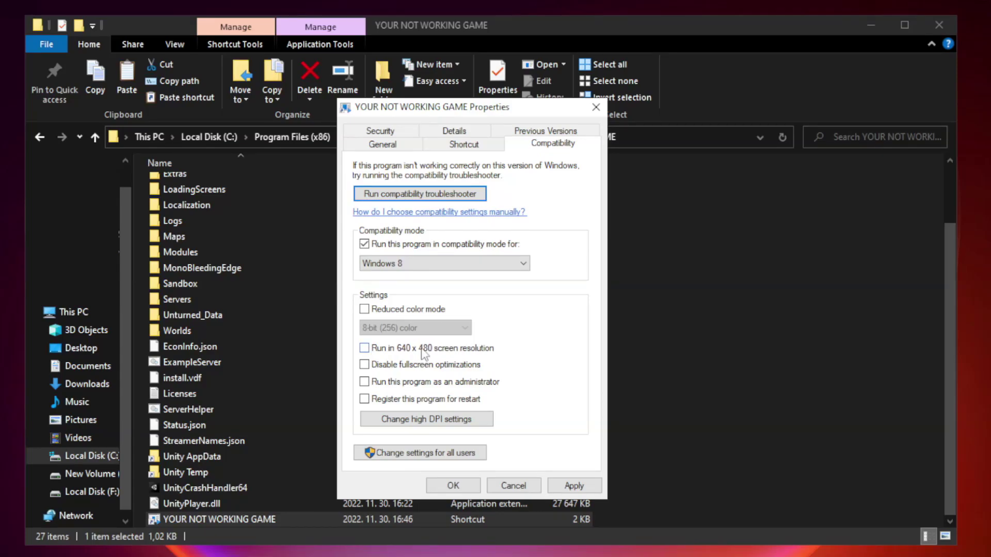
pyautogui.click(388, 371)
pyautogui.click(393, 387)
pyautogui.click(577, 488)
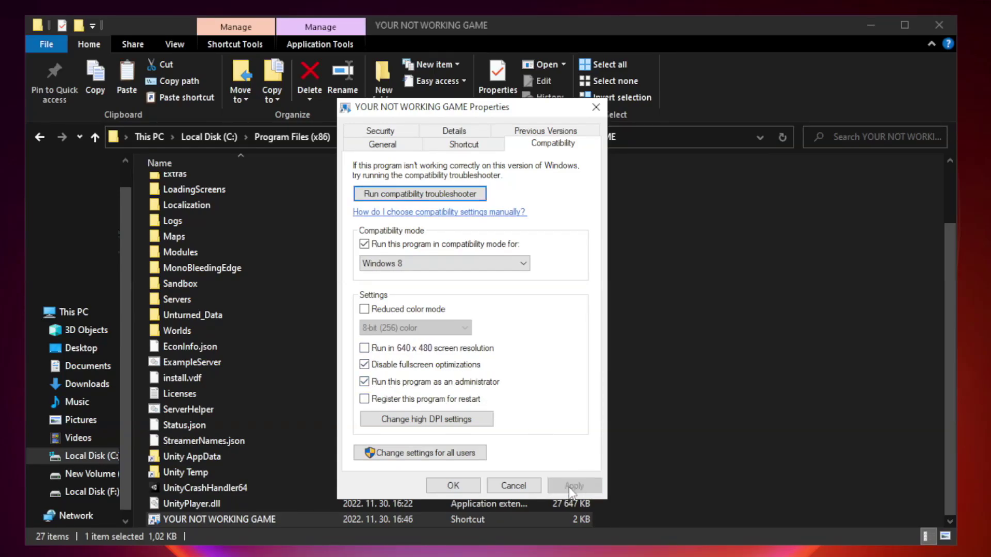
pyautogui.click(453, 487)
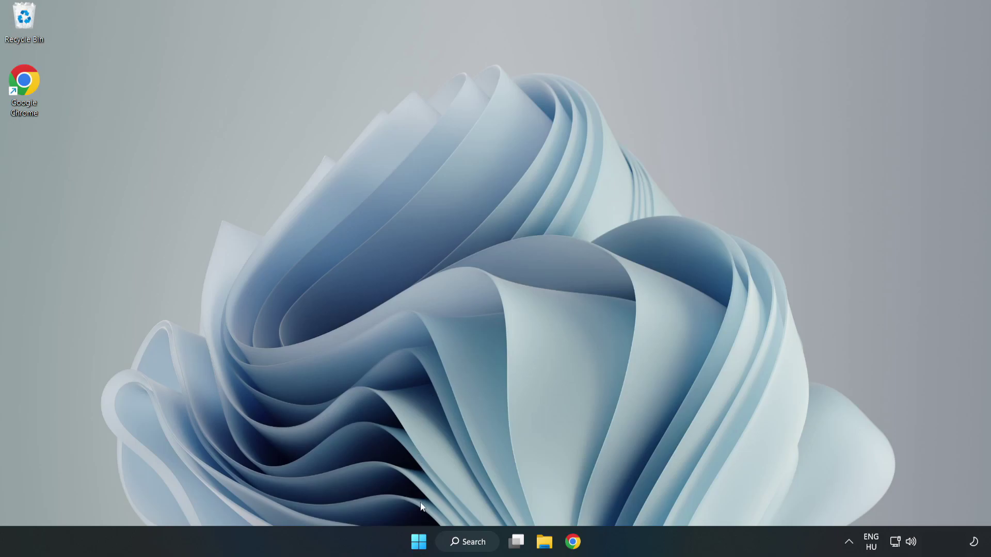
# Launch Task Manager and show its Startup apps list.
pyautogui.rightClick(419, 546)
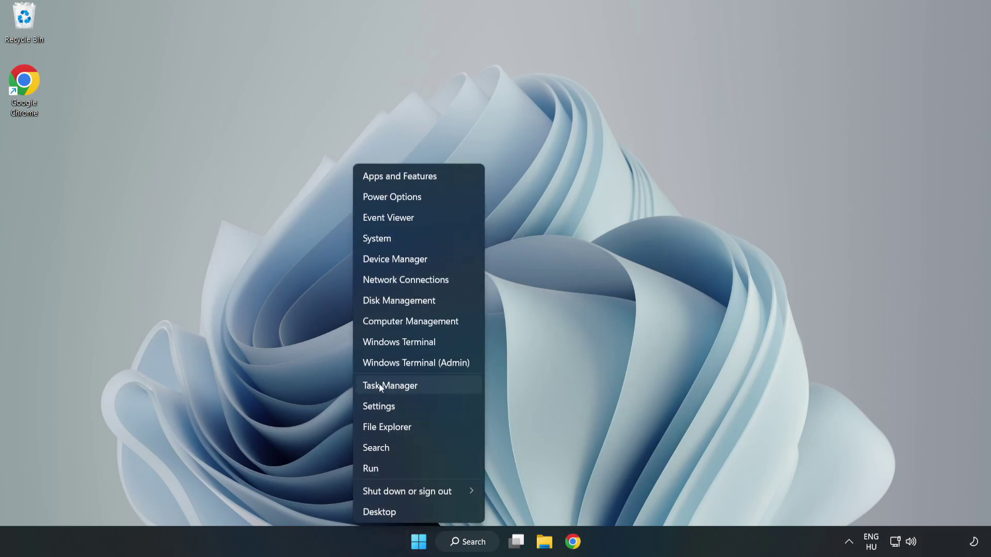
pyautogui.click(417, 385)
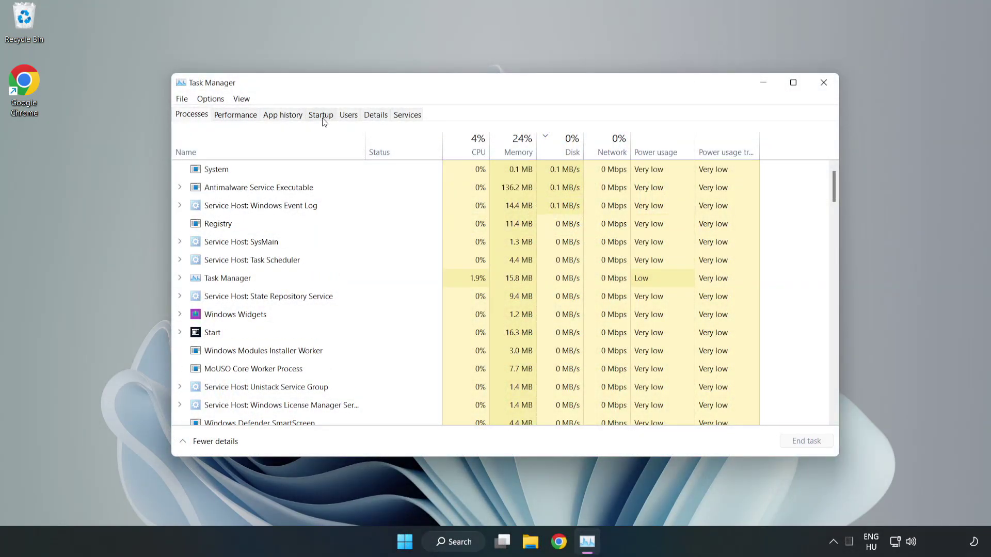
pyautogui.click(323, 119)
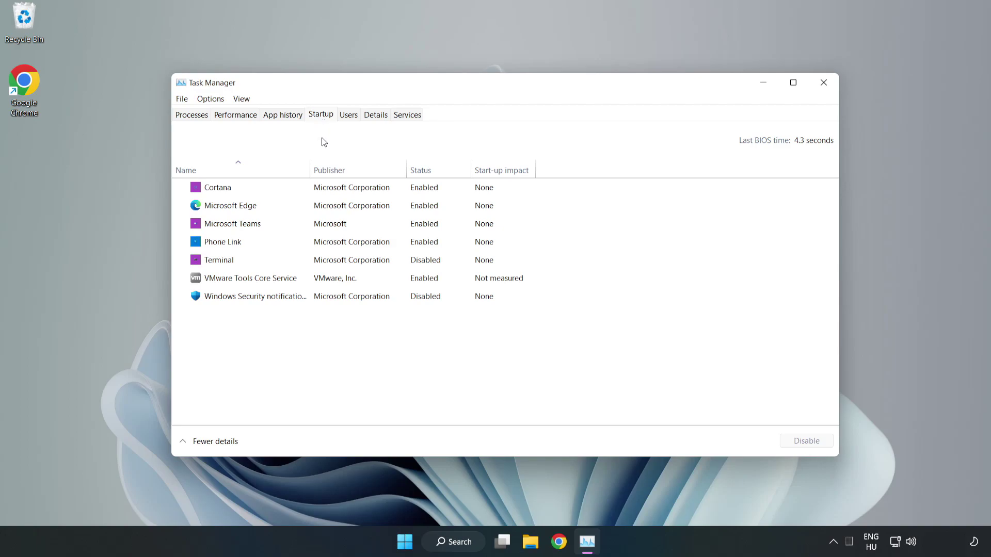
# Disable Cortana, Microsoft Edge, Teams and Phone Link at startup, then close Task Manager.
pyautogui.click(804, 443)
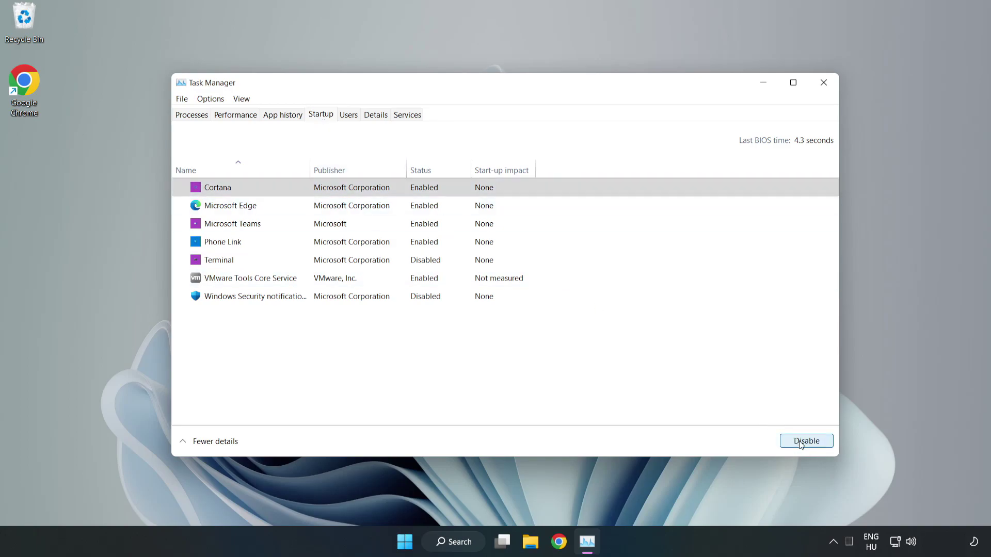
pyautogui.click(428, 205)
pyautogui.click(807, 441)
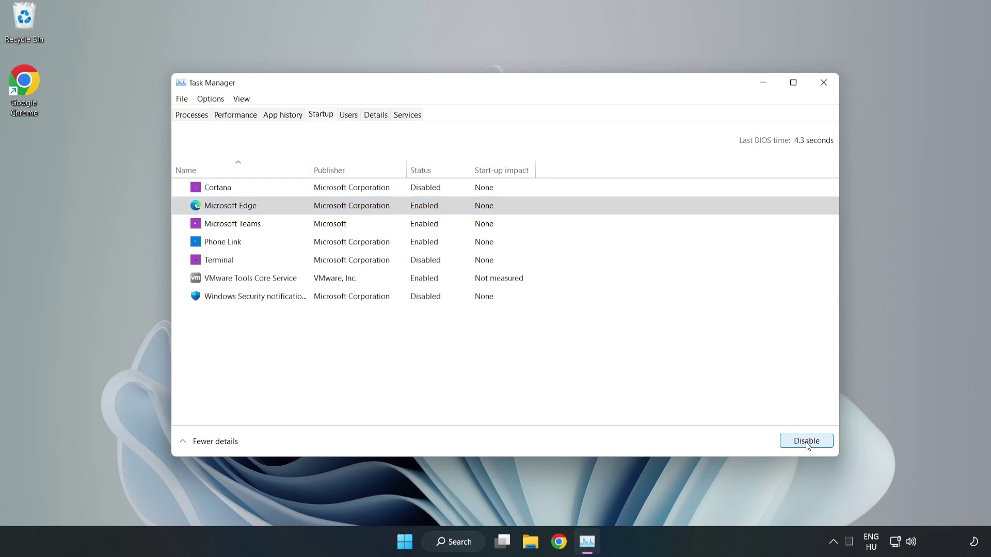
pyautogui.click(348, 224)
pyautogui.click(805, 441)
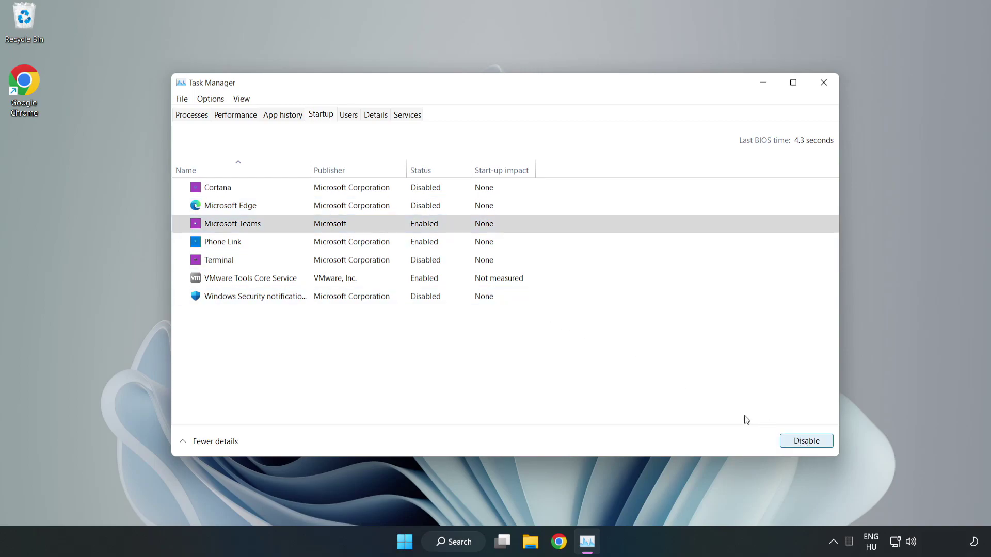
pyautogui.click(330, 244)
pyautogui.click(789, 443)
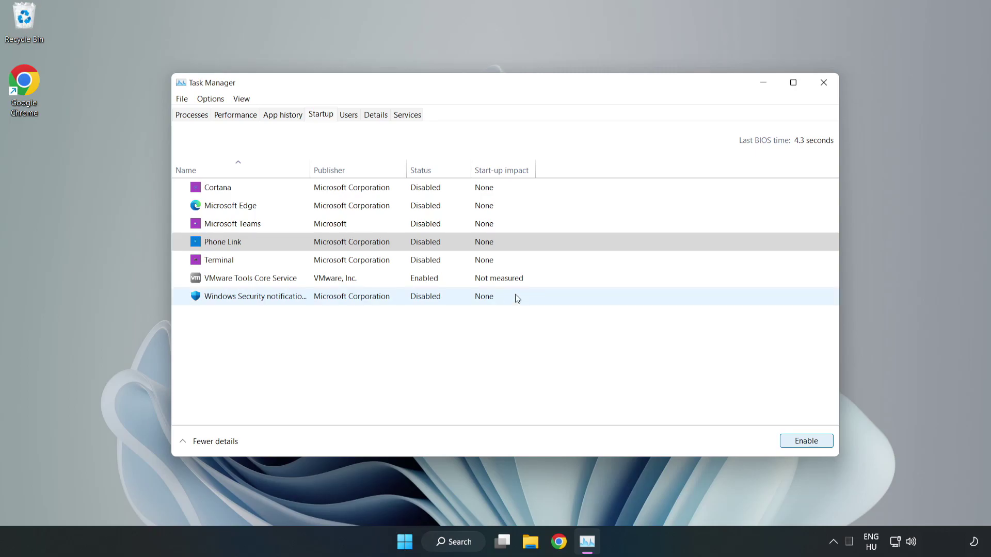
pyautogui.click(824, 83)
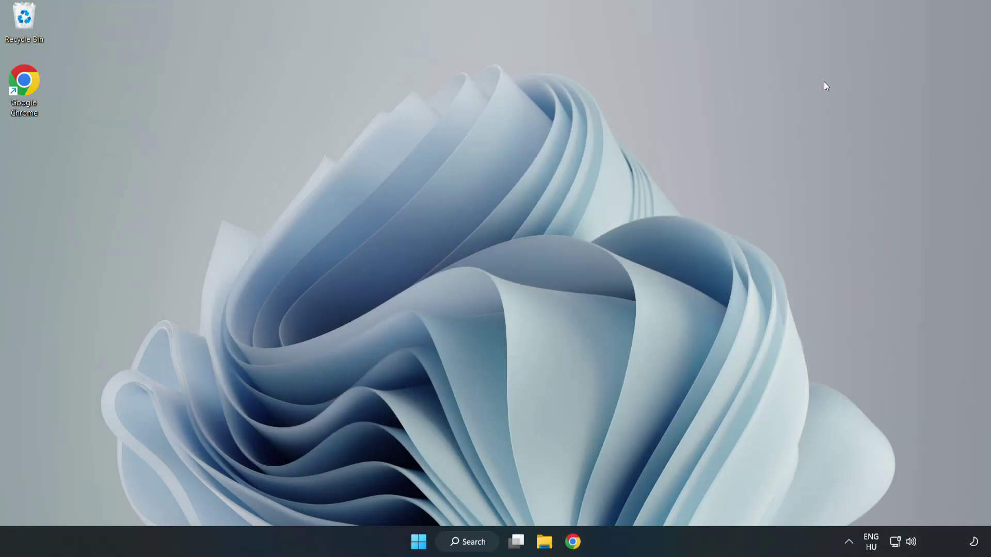
# Open Windows Security and reach Virus & threat protection's Add or remove exclusions page.
pyautogui.click(472, 544)
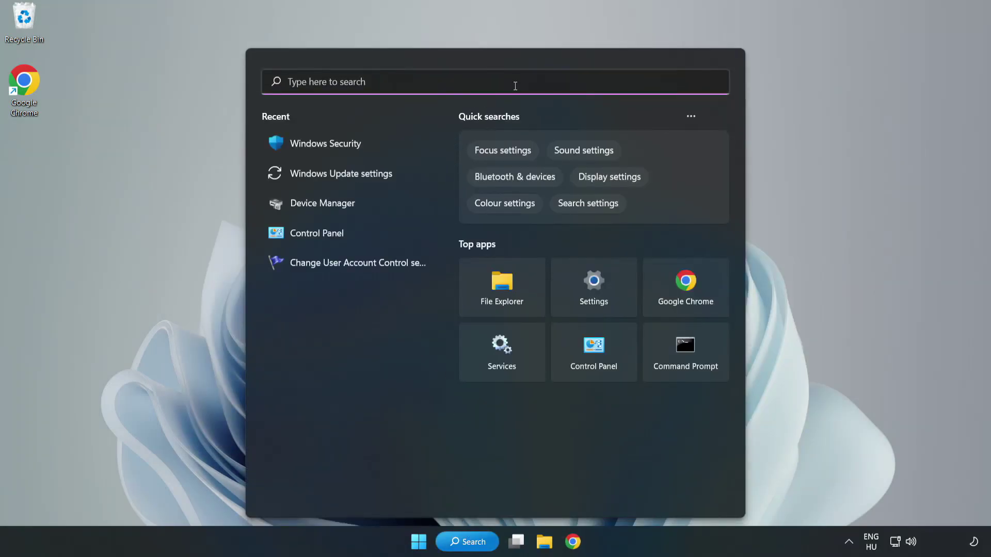
pyautogui.write('sec')
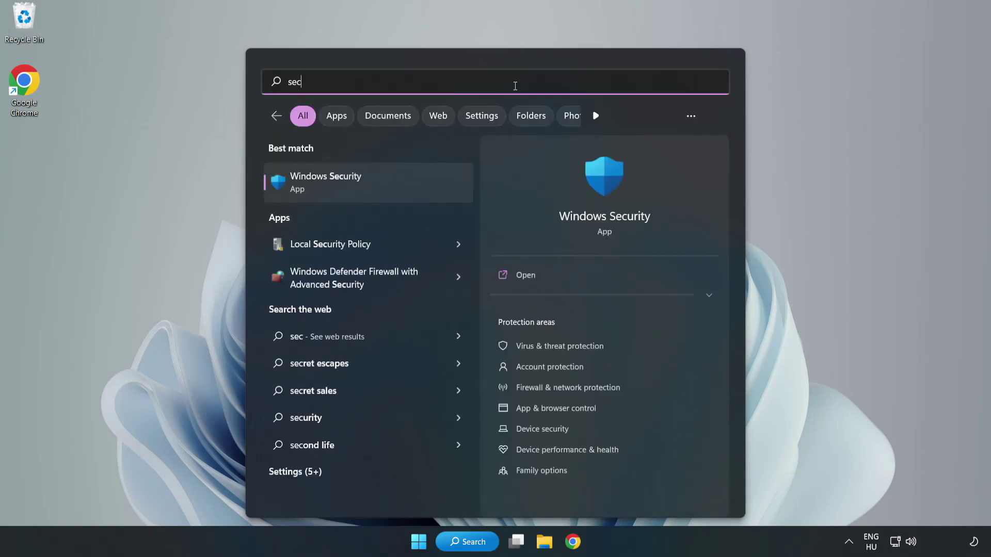
pyautogui.write('urity')
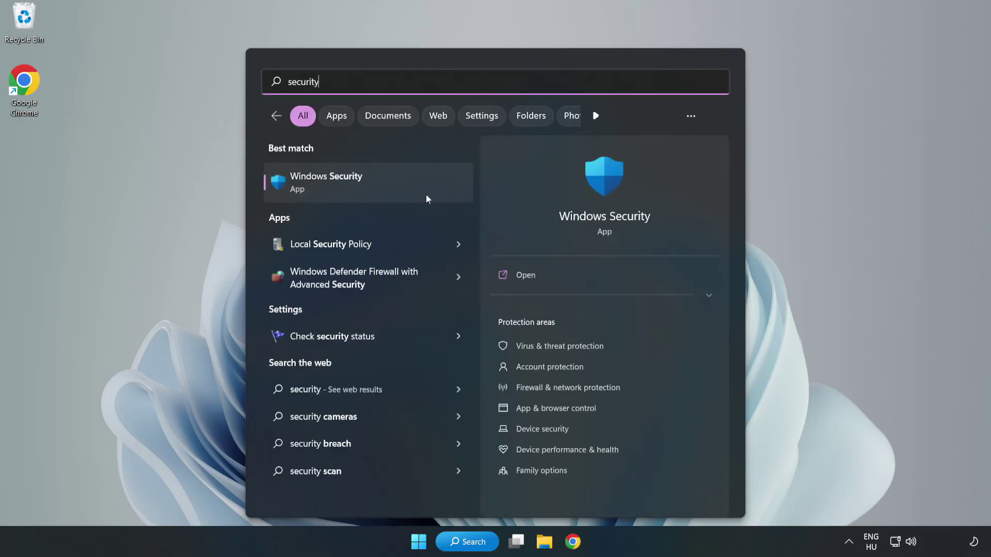
pyautogui.click(358, 187)
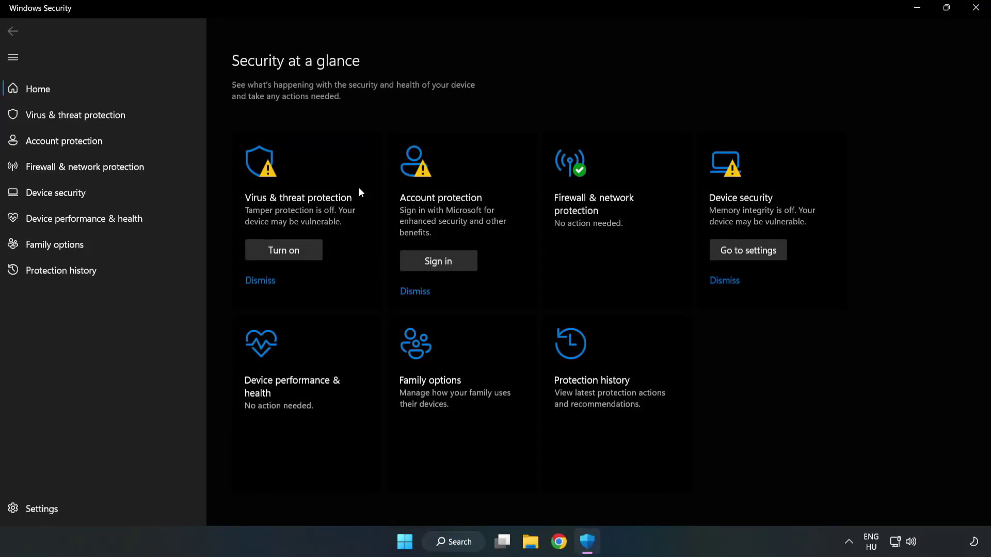
pyautogui.click(64, 118)
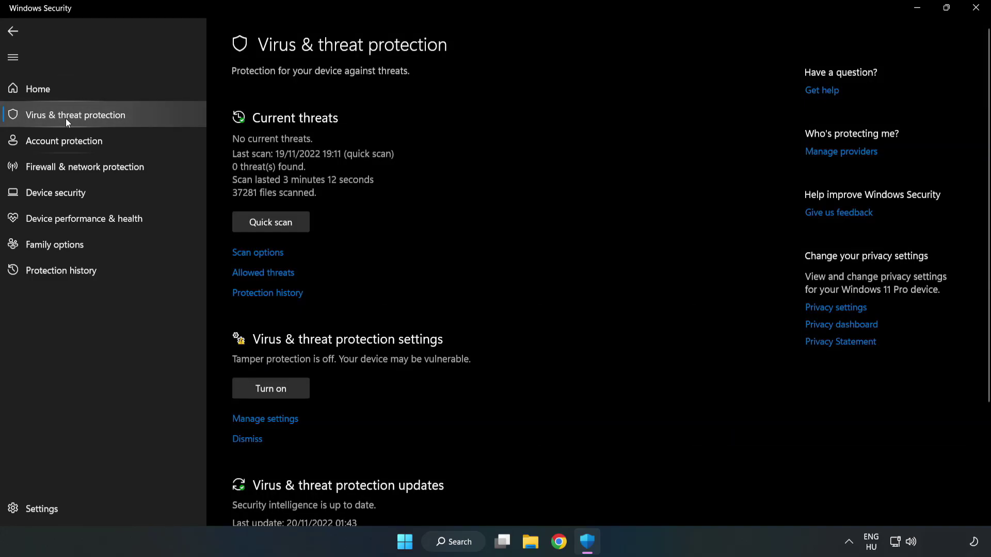
pyautogui.scroll(-1, 517, 204)
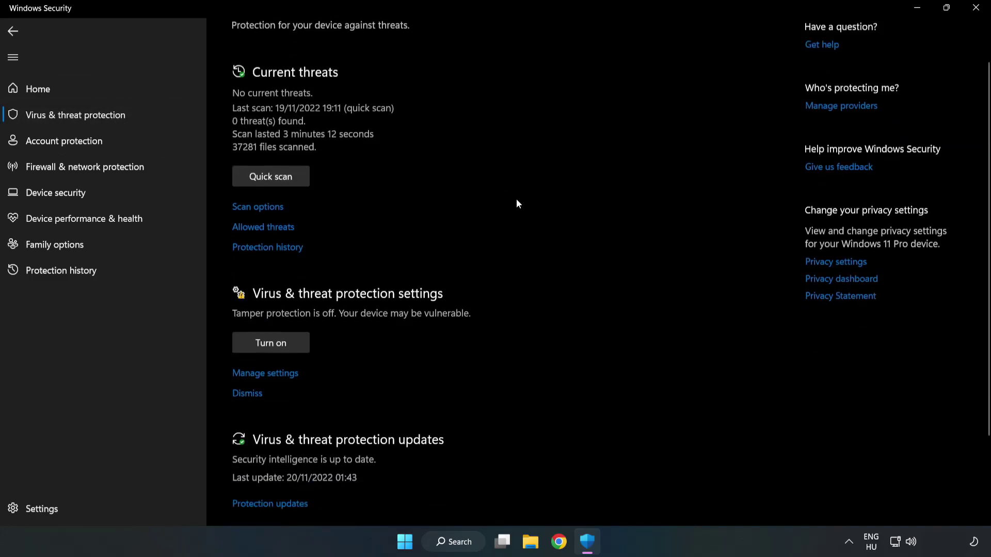
pyautogui.scroll(-2, 517, 204)
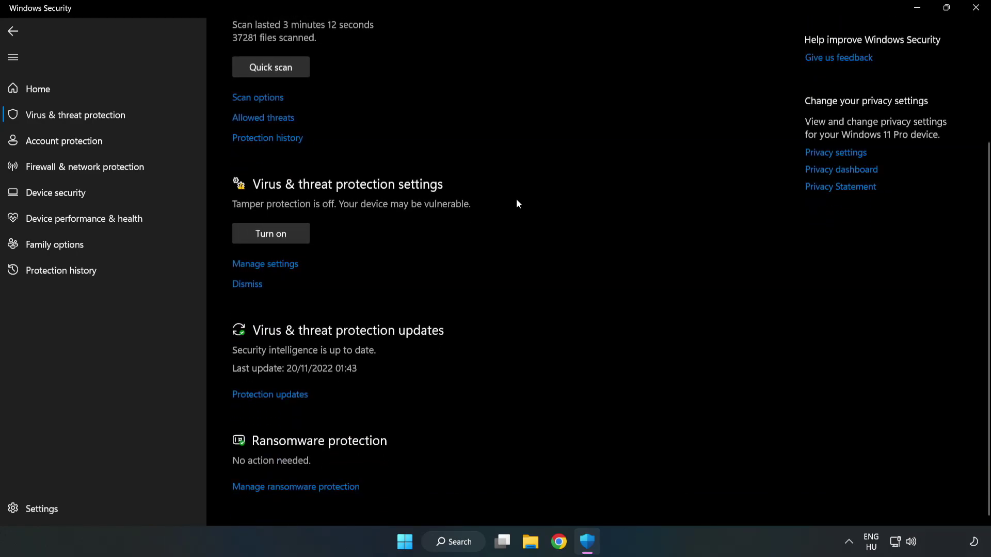
pyautogui.click(266, 267)
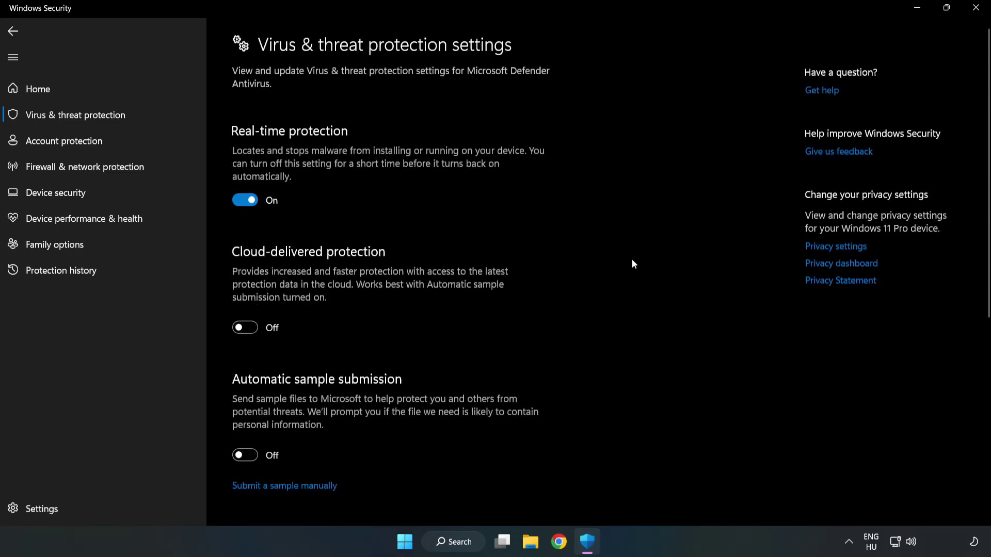
pyautogui.scroll(-5, 633, 264)
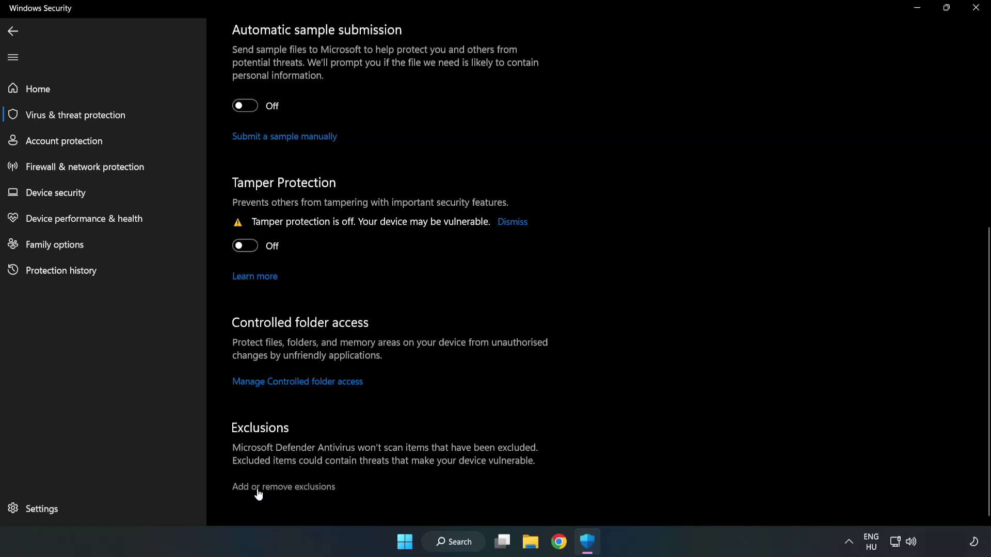
pyautogui.click(302, 489)
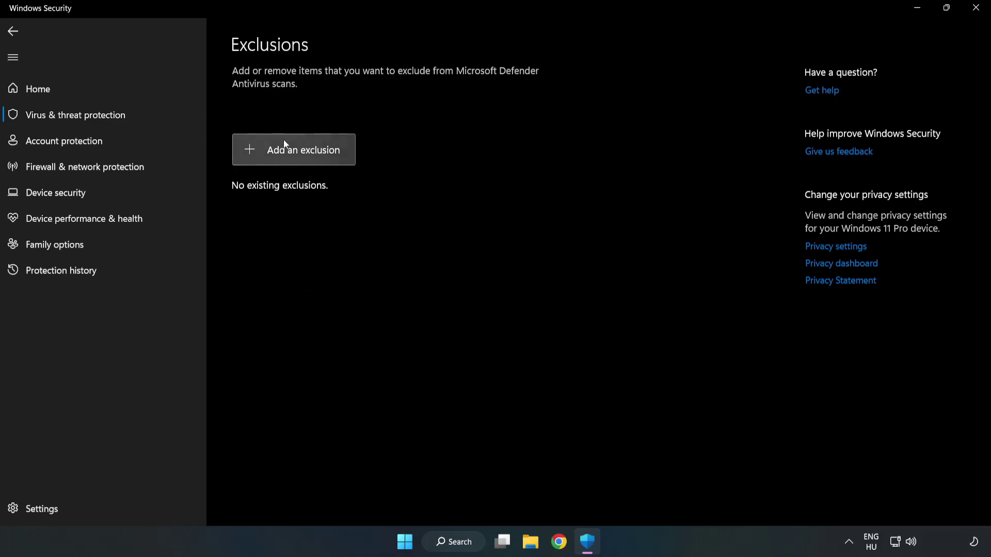
# Exclude the NOT WORKING APP file (chrome.exe) from Defender, then close Windows Security.
pyautogui.click(303, 153)
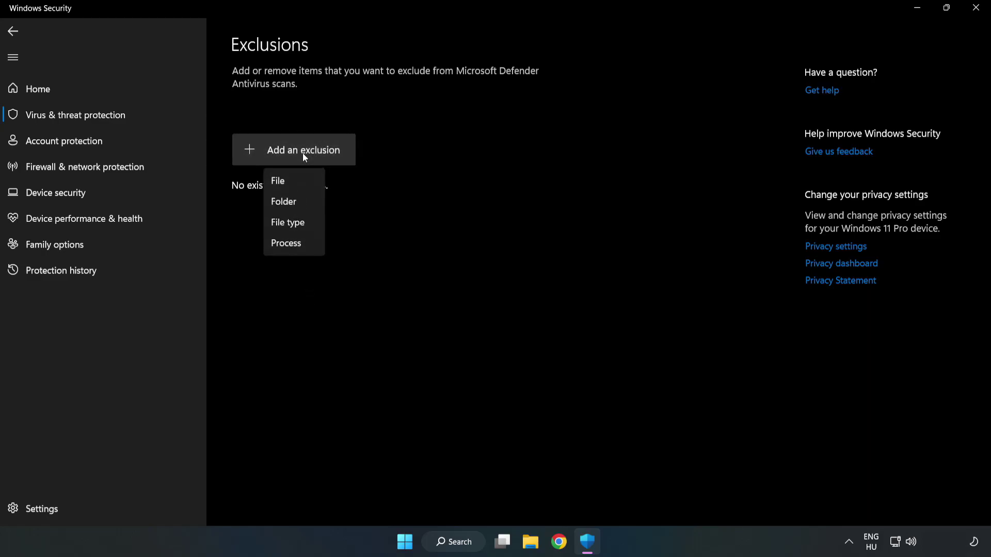
pyautogui.click(280, 181)
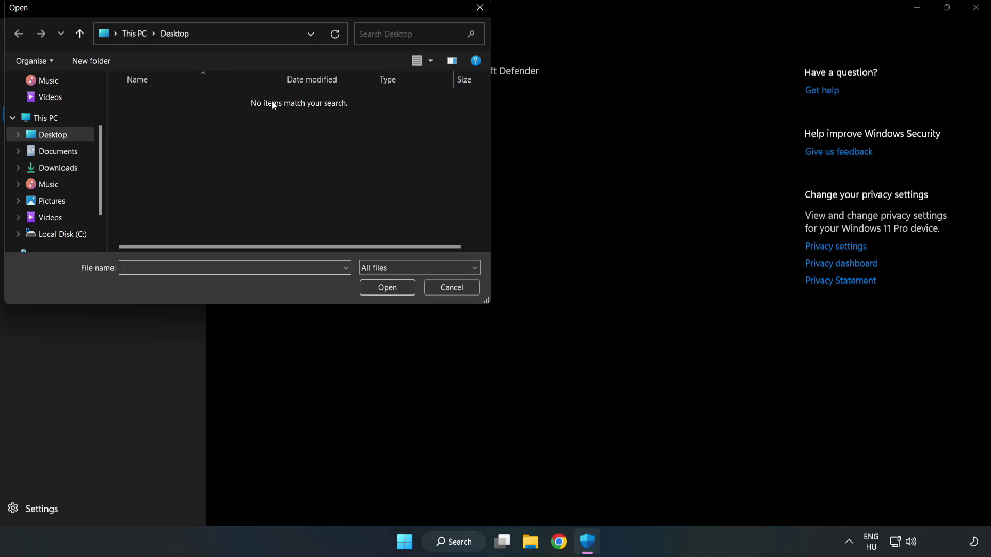
pyautogui.moveTo(266, 8); pyautogui.dragTo(456, 109)
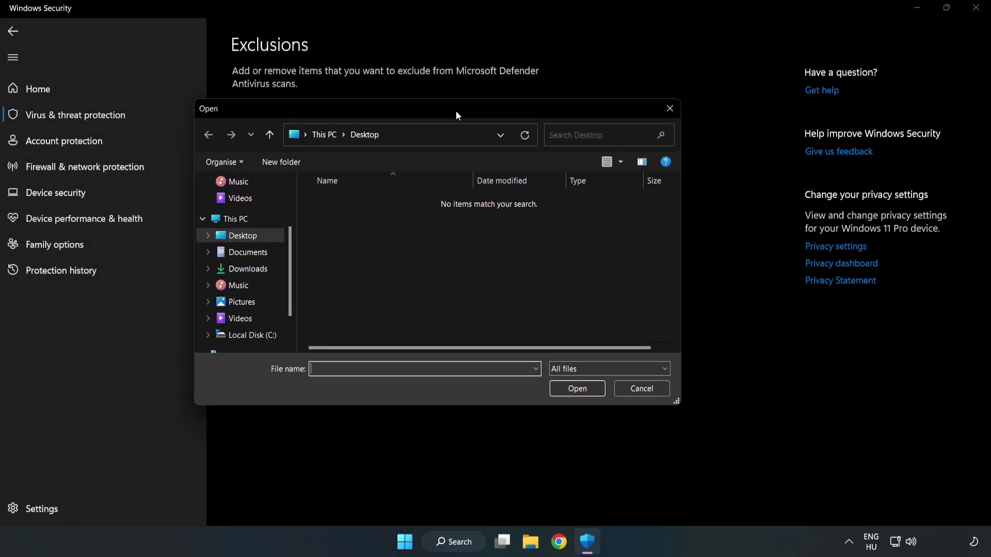
pyautogui.click(253, 335)
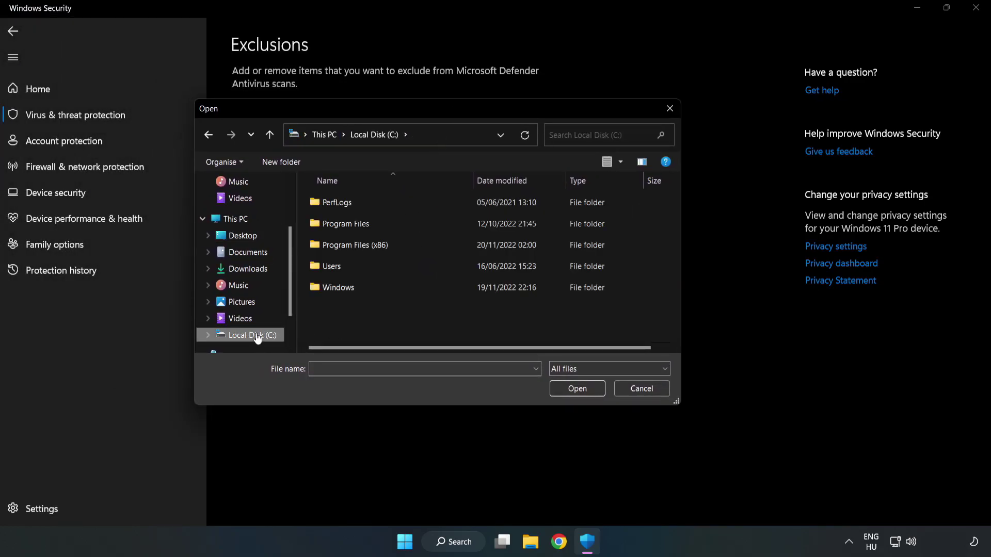
pyautogui.doubleClick(390, 247)
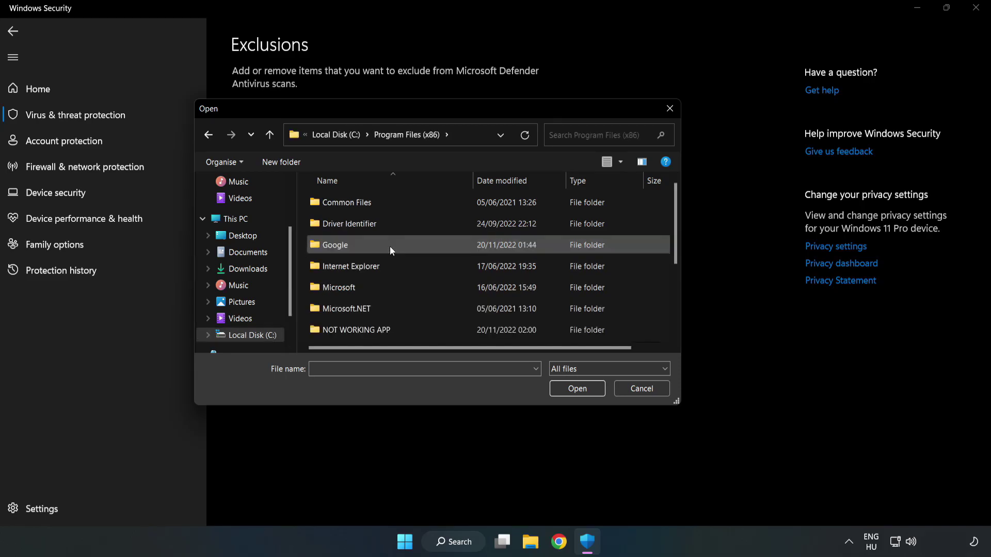
pyautogui.doubleClick(390, 327)
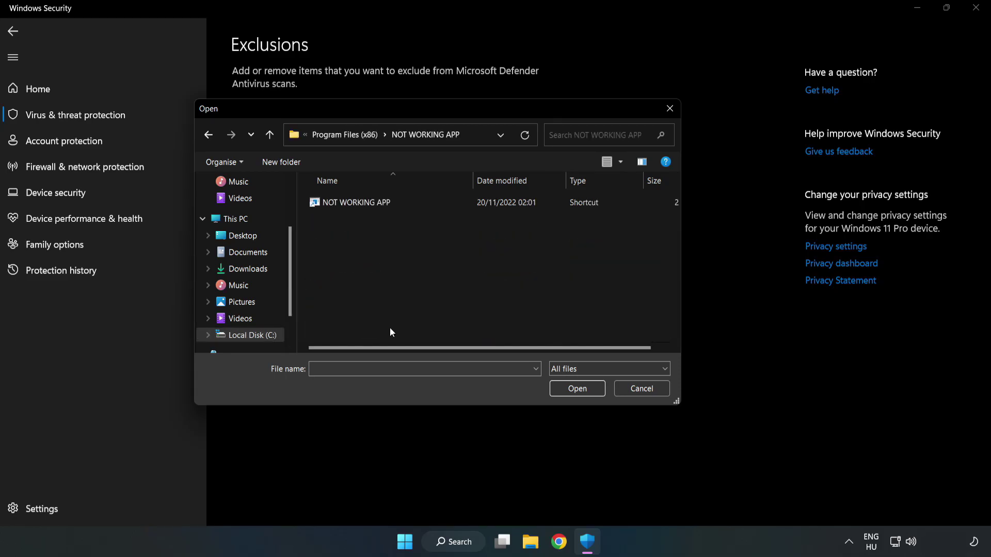
pyautogui.click(349, 202)
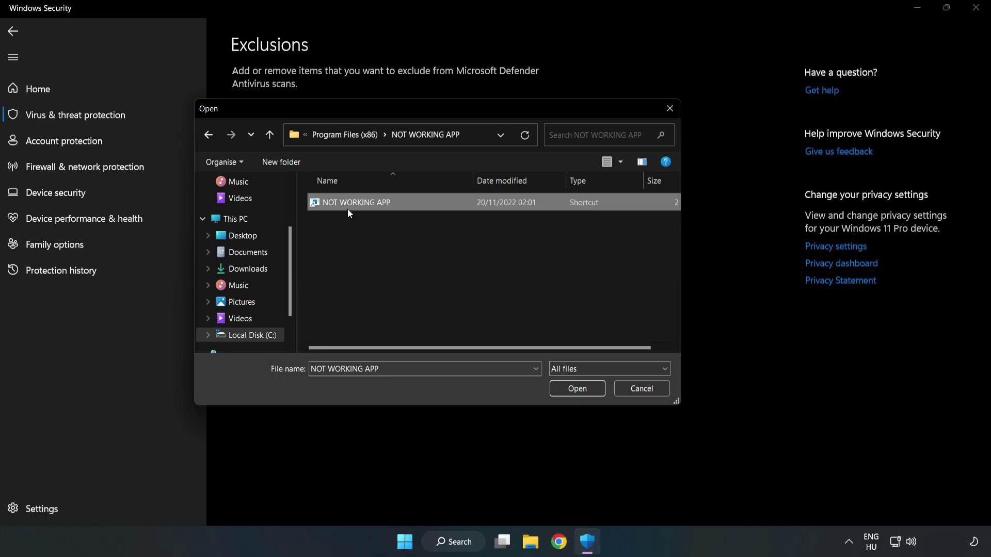
pyautogui.click(577, 391)
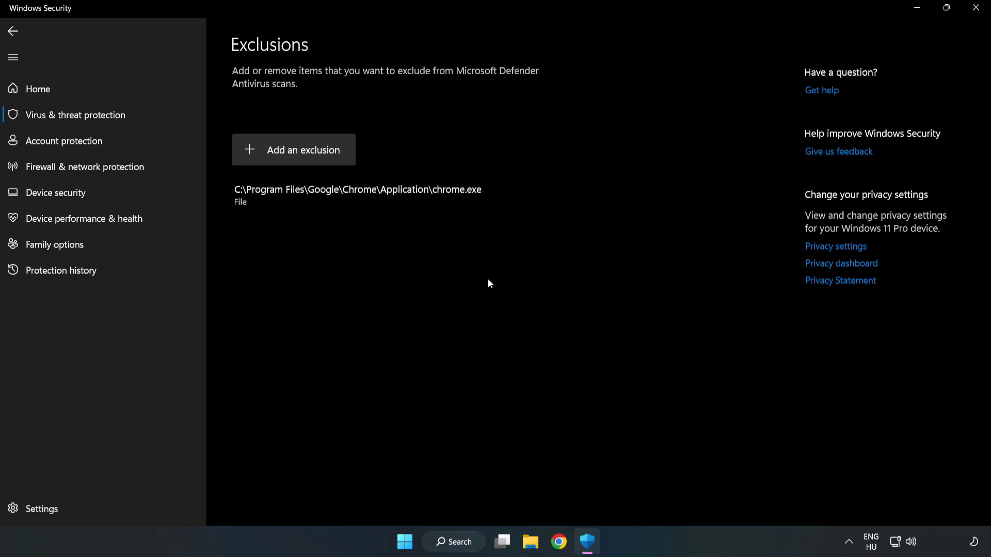
pyautogui.click(975, 13)
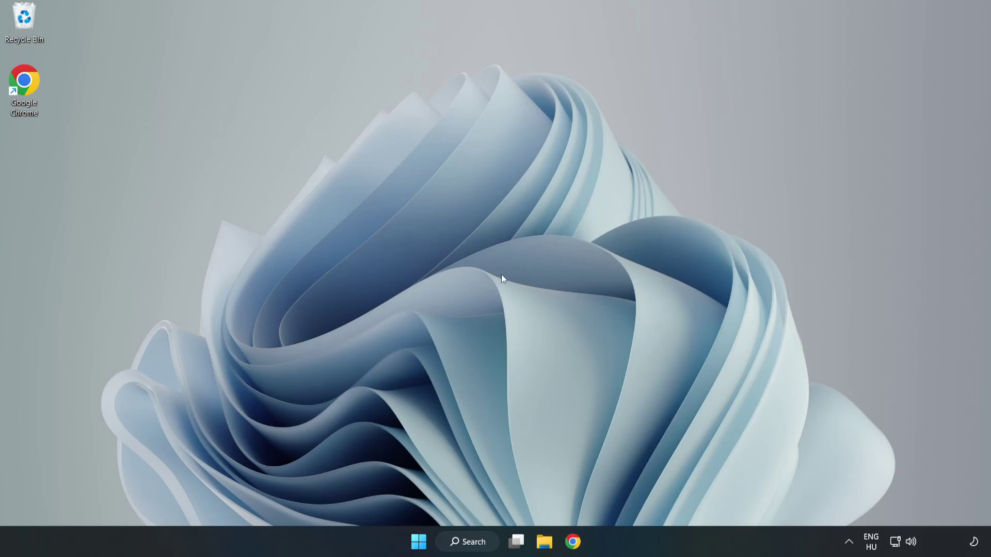
# Open the Start menu's power options to show Restart.
pyautogui.click(419, 542)
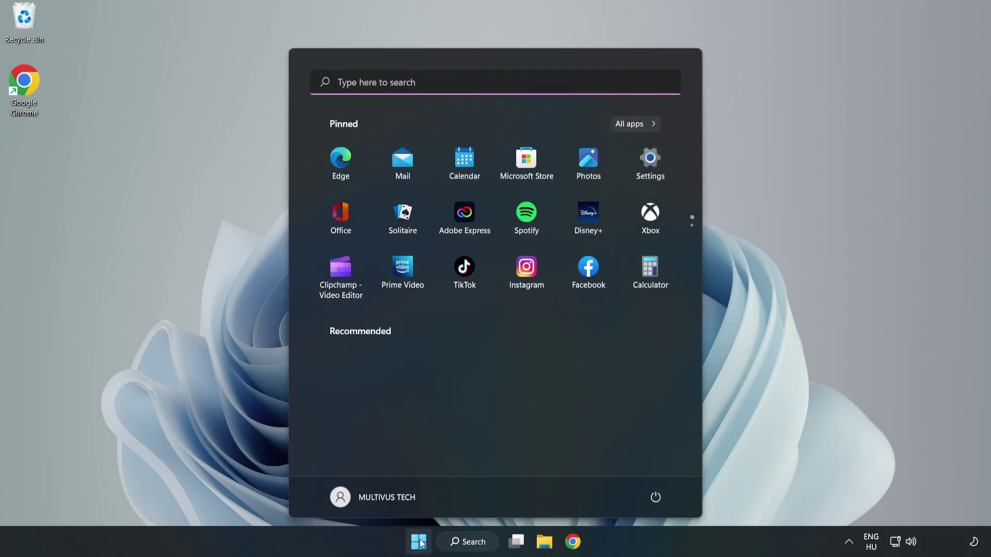
pyautogui.click(655, 497)
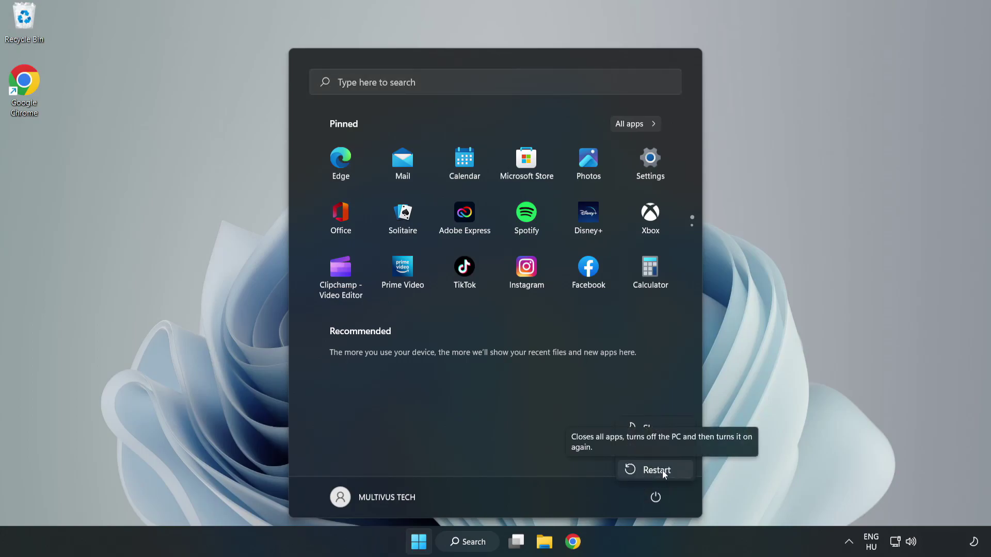